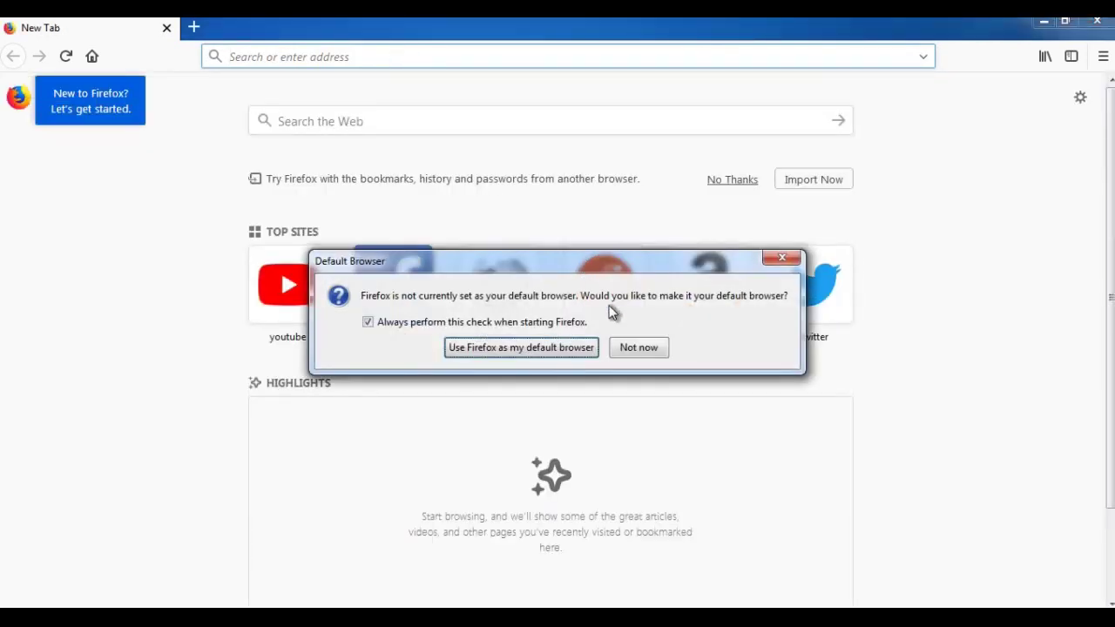
left_click(629, 347)
left_click(341, 58)
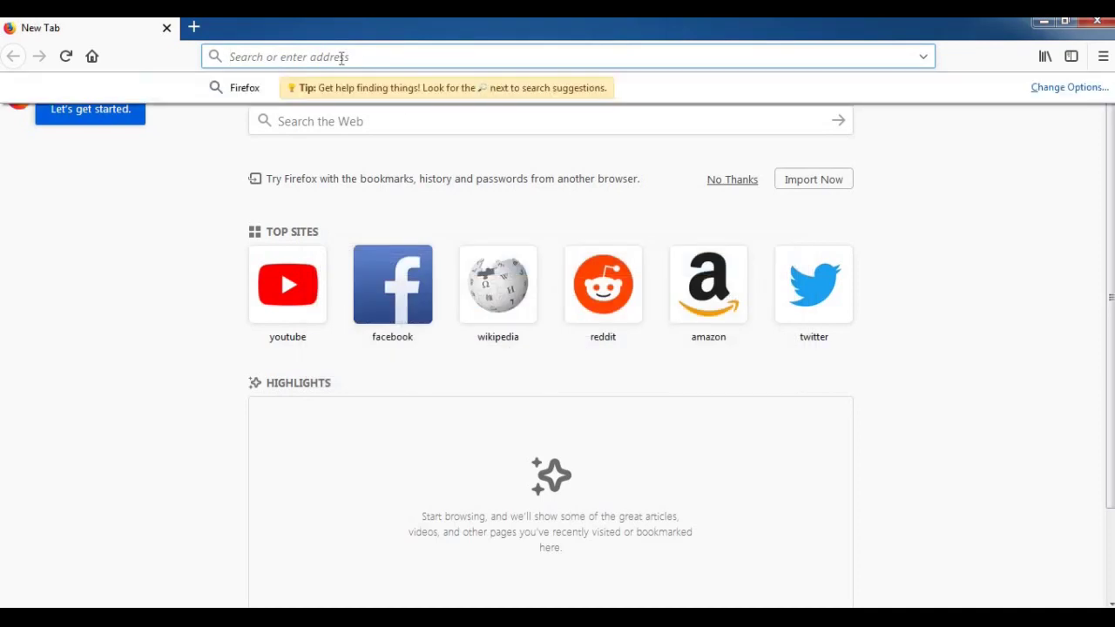
type("htt")
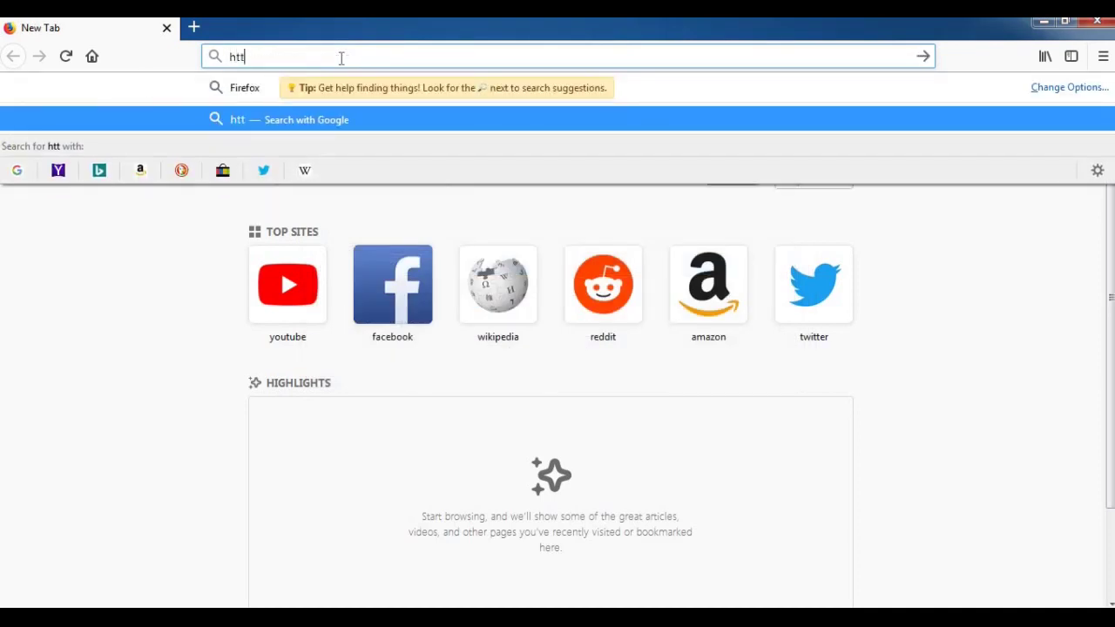
type("ps:")
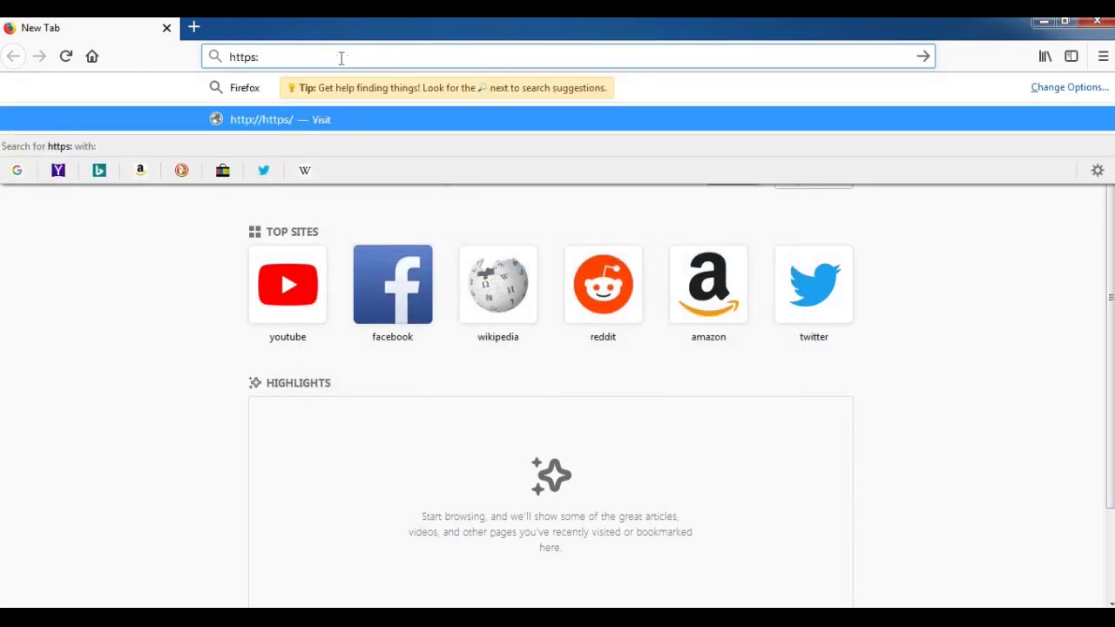
type("//mai")
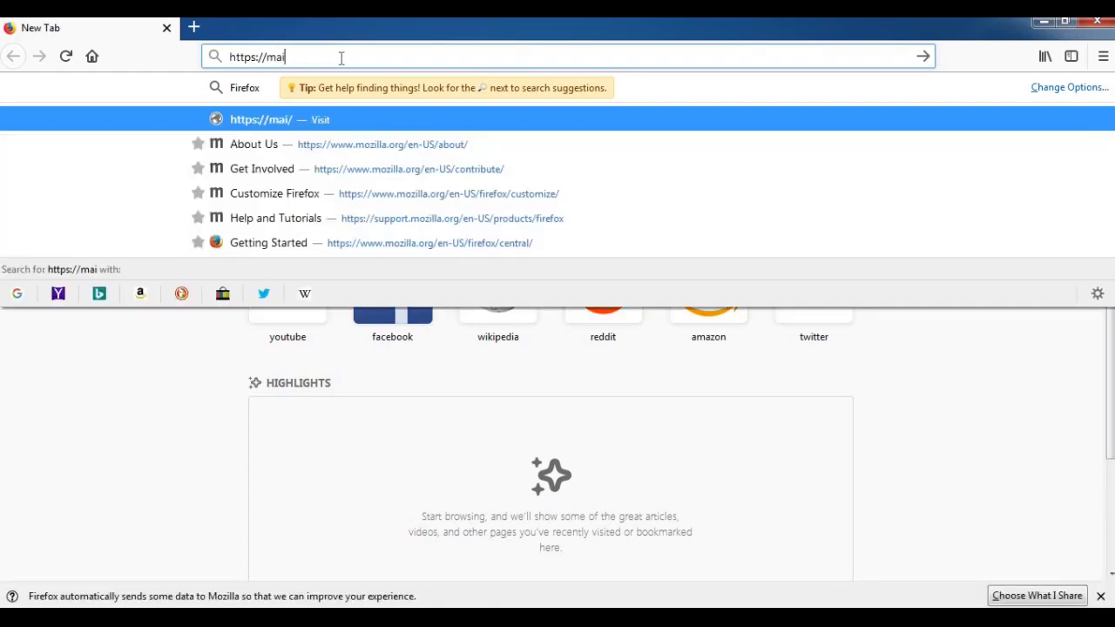
type("l.")
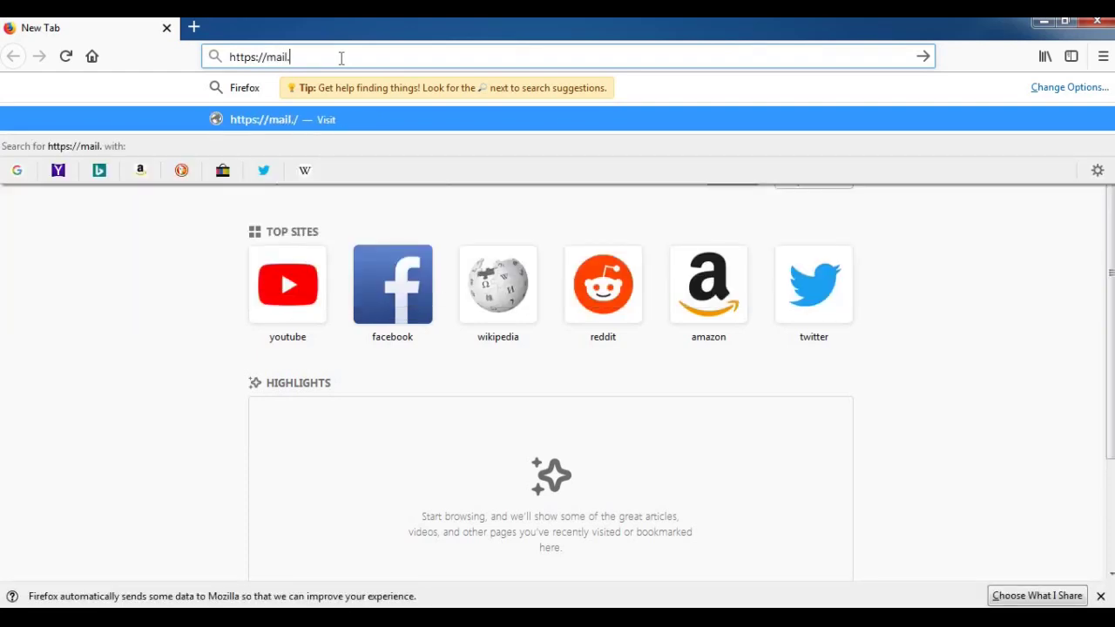
type("paylin")
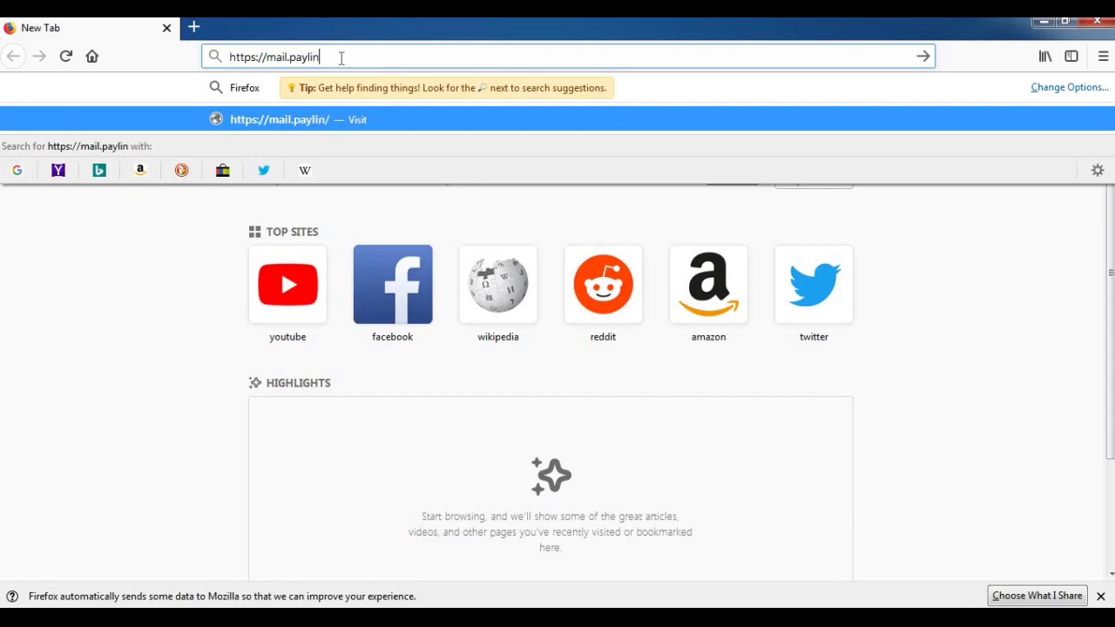
type(".com")
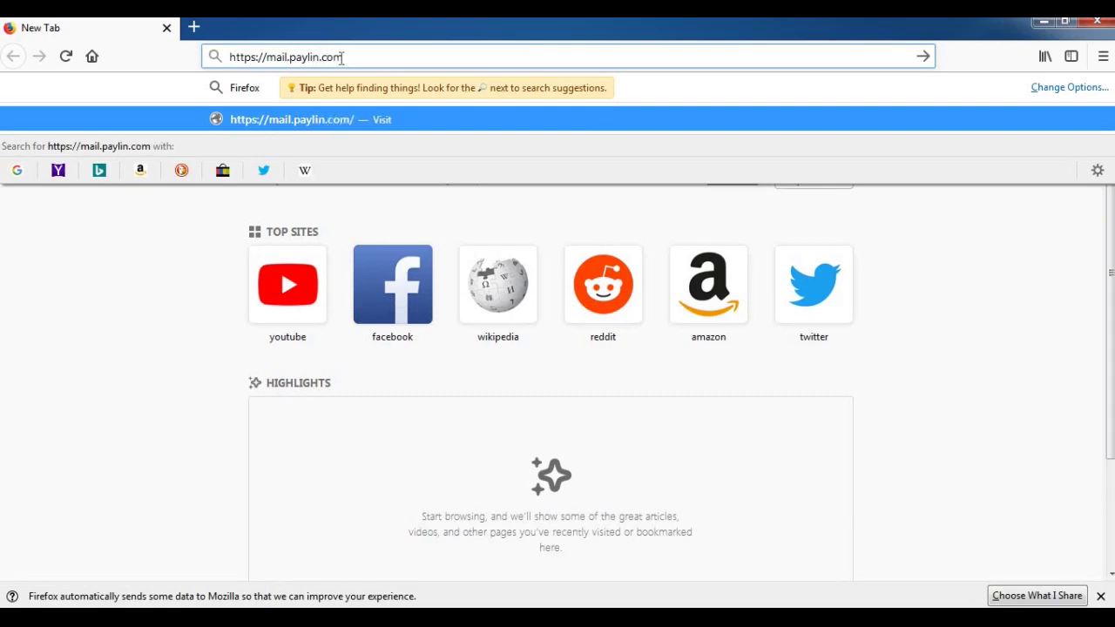
key("Return")
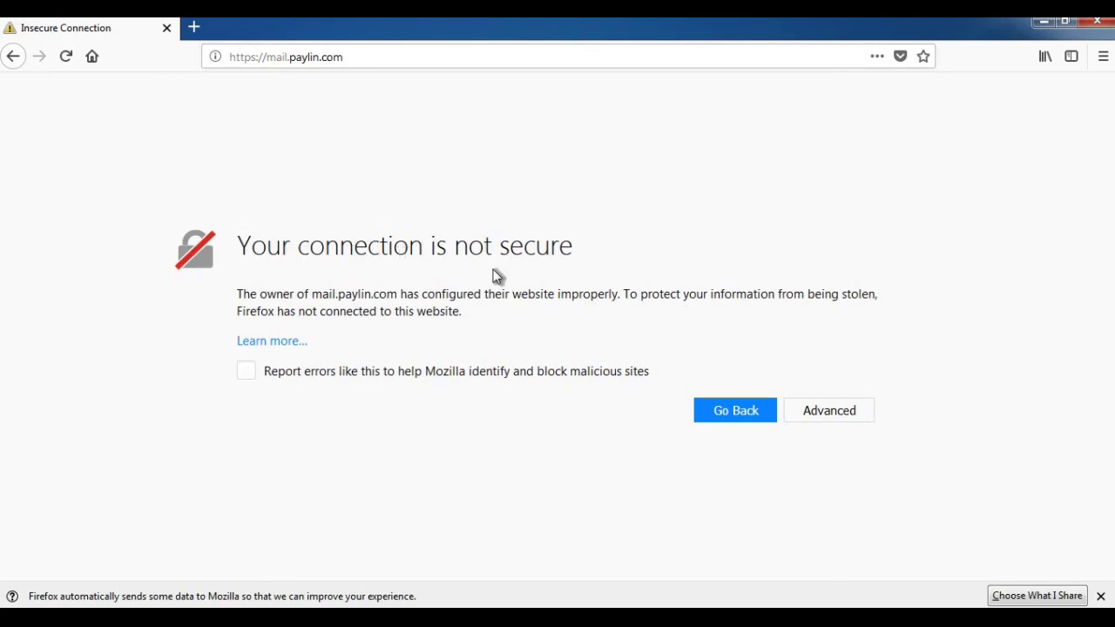
- Add a security exception to trust the site's self-signed certificate and reach the login page
left_click(825, 414)
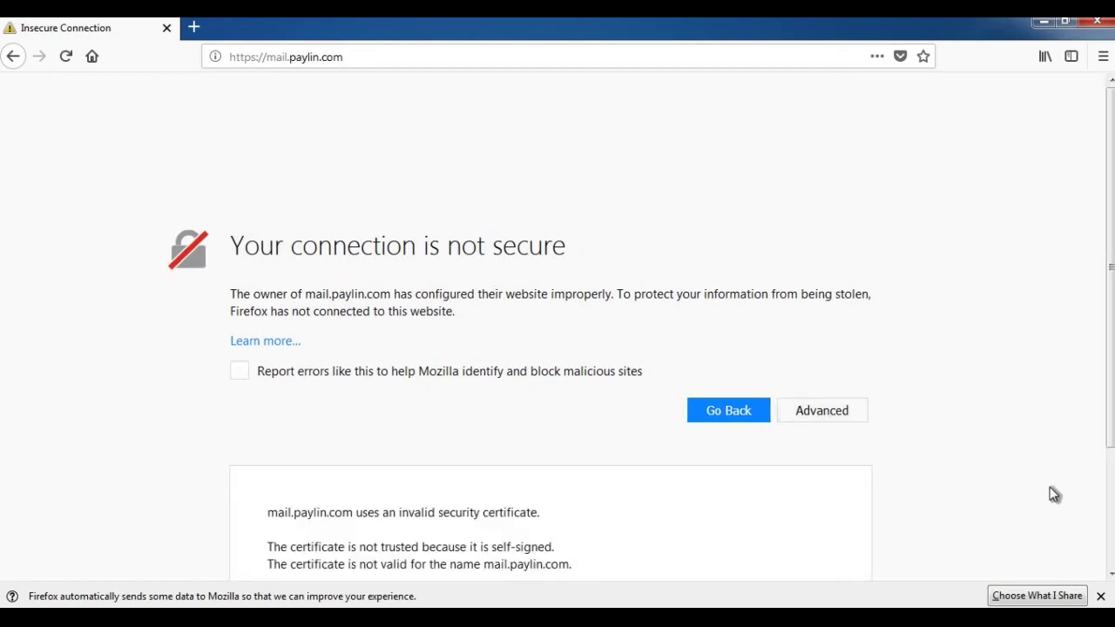
left_click(1100, 595)
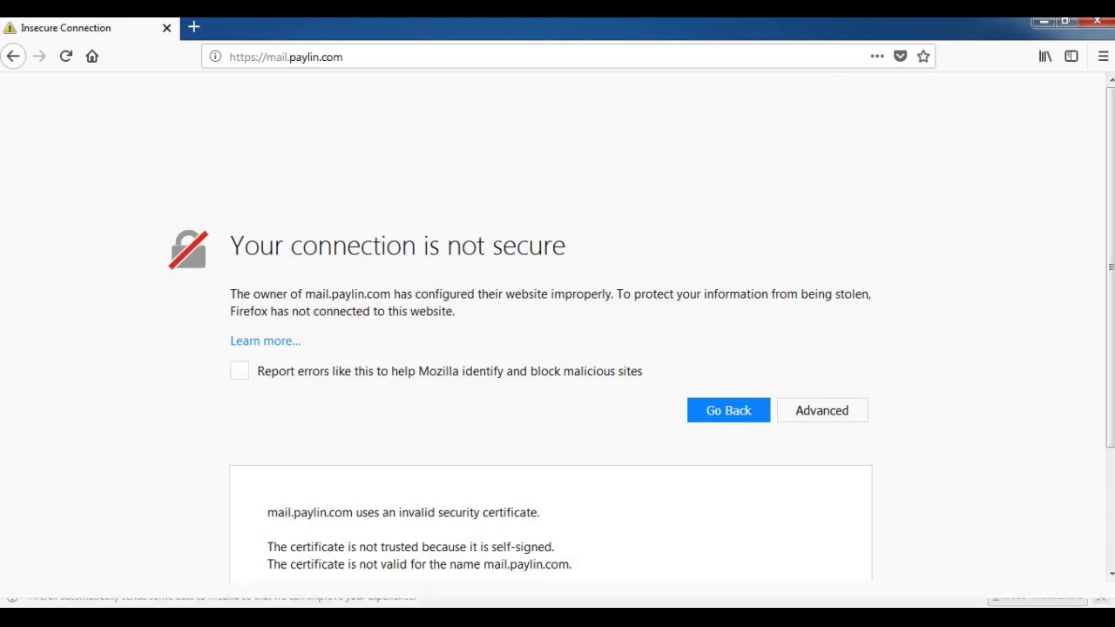
scroll(706, 501, "down", 3)
left_click(791, 555)
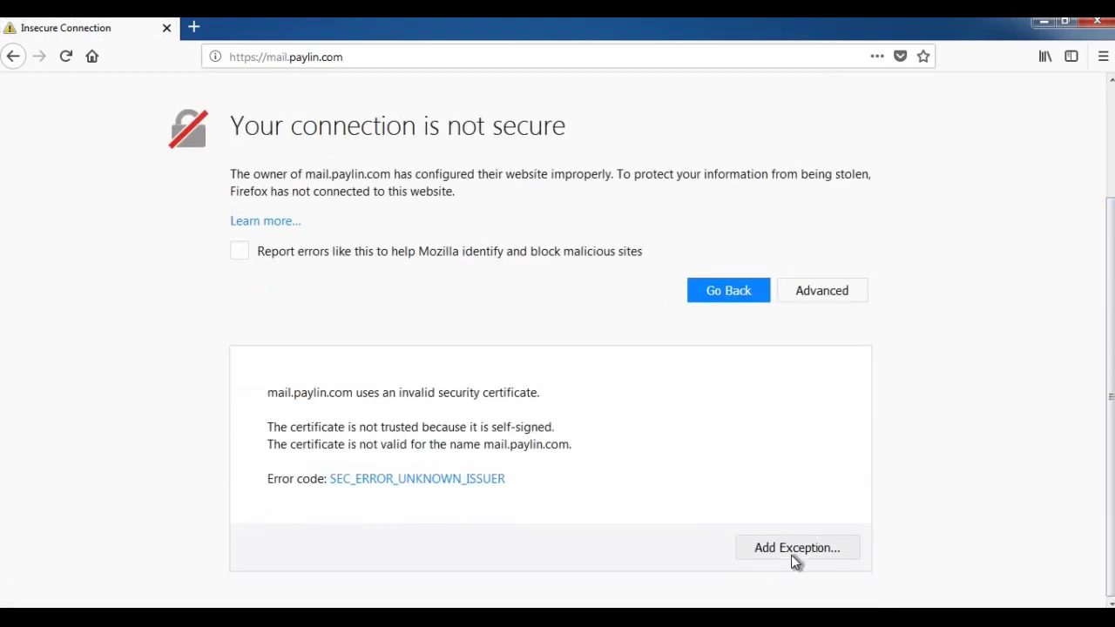
left_click(622, 486)
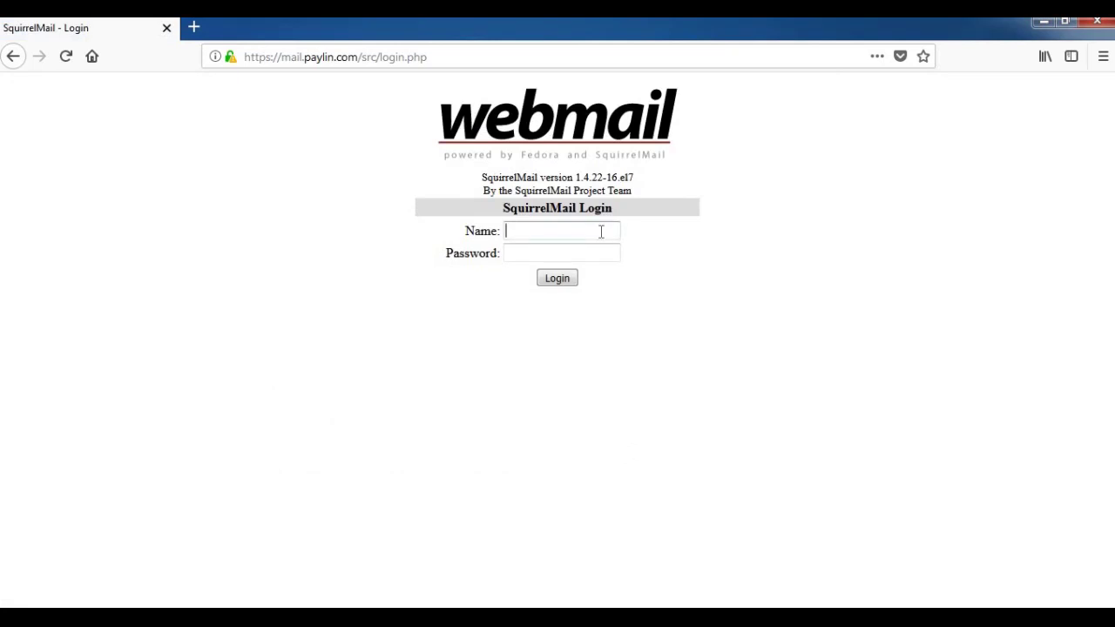
- Sign in to SquirrelMail with the webmail account's username and password, and save the login
type("mani")
key("Tab")
type("p*****")
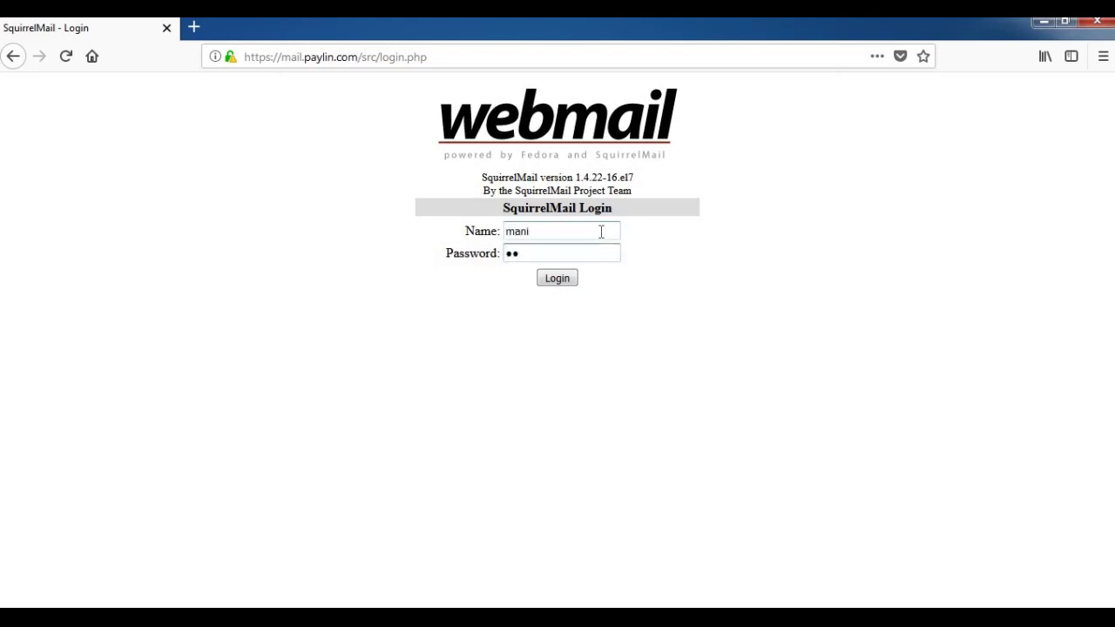
key("Return")
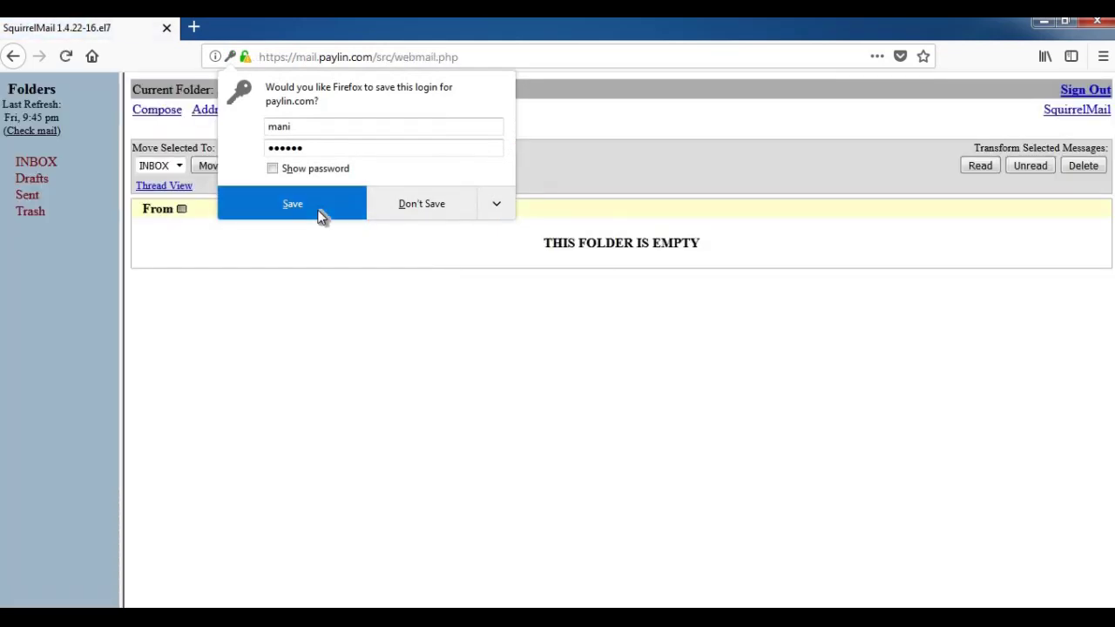
left_click(319, 215)
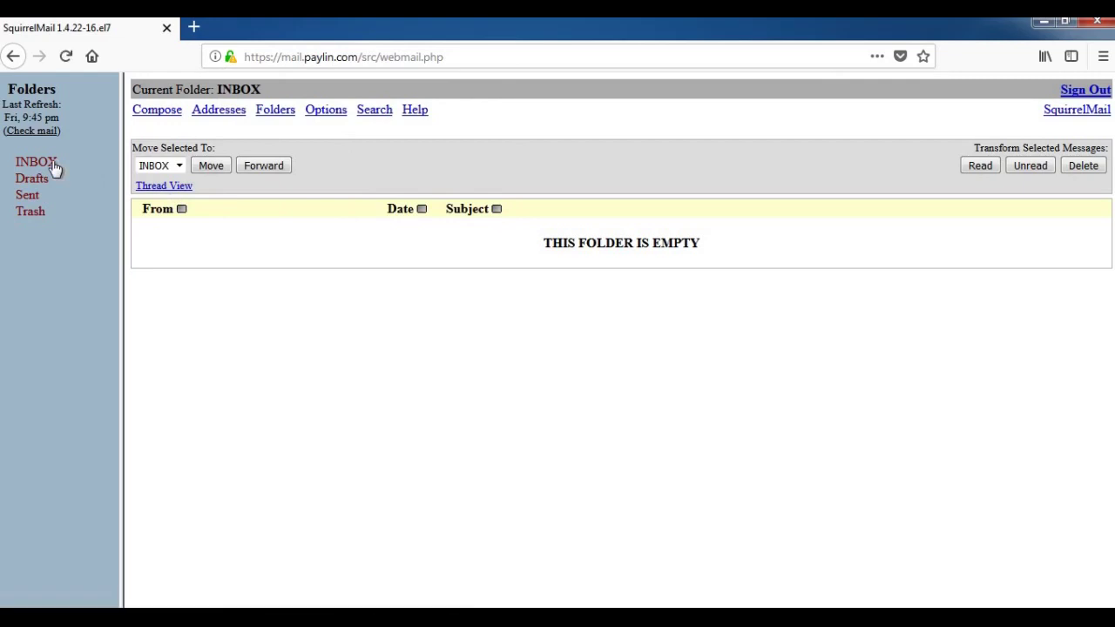
- Compose a new message to the other paylin.com account with subject 'Test mail'
left_click(158, 111)
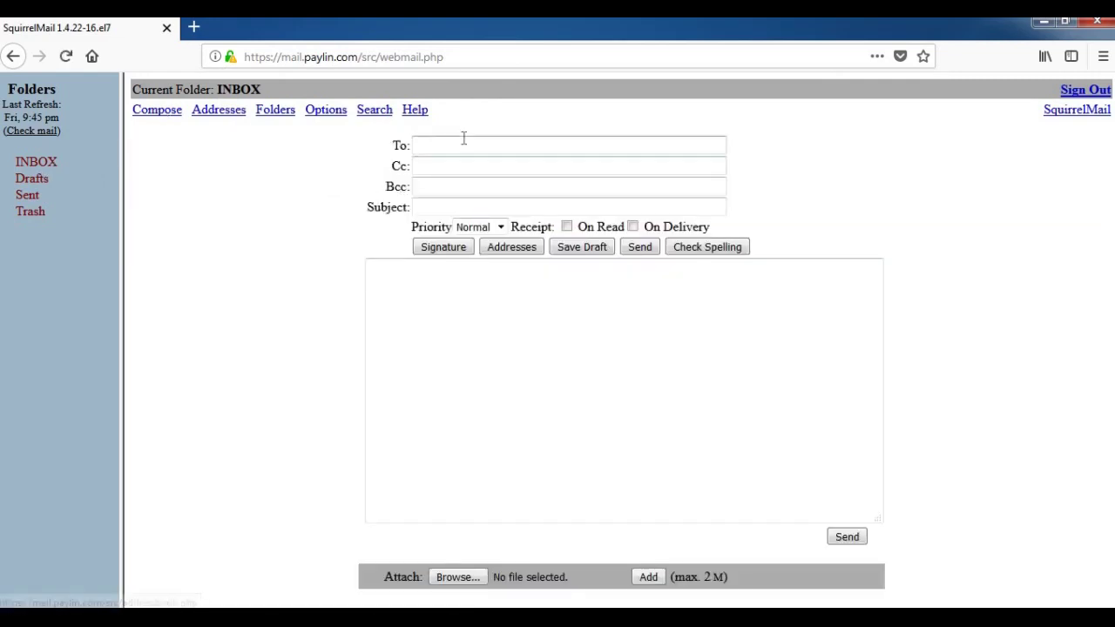
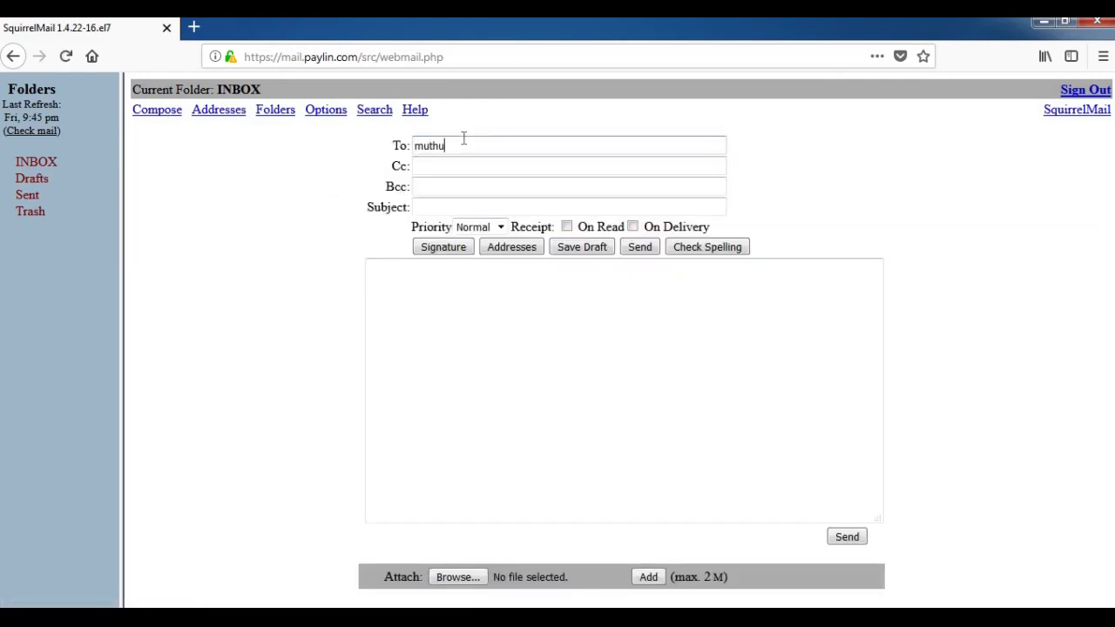
left_click(471, 209)
type("Tes")
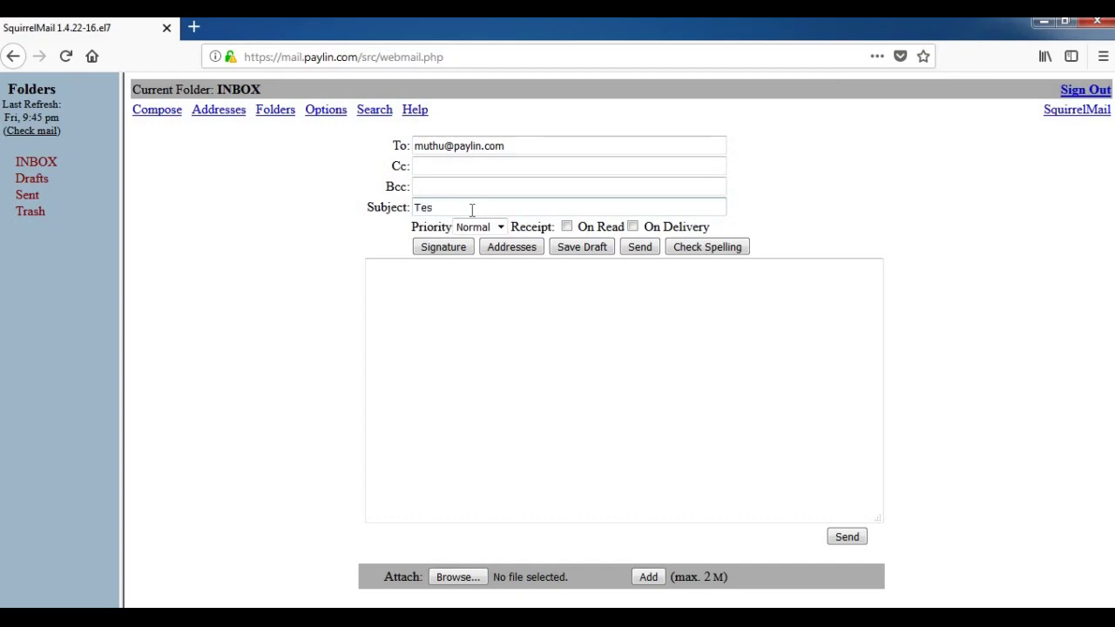
type("t mail")
- Write a greeting, 'This is our new email server' and 'Thanks to Payilagam.', then send it
left_click(486, 277)
type("Hi Mutu")
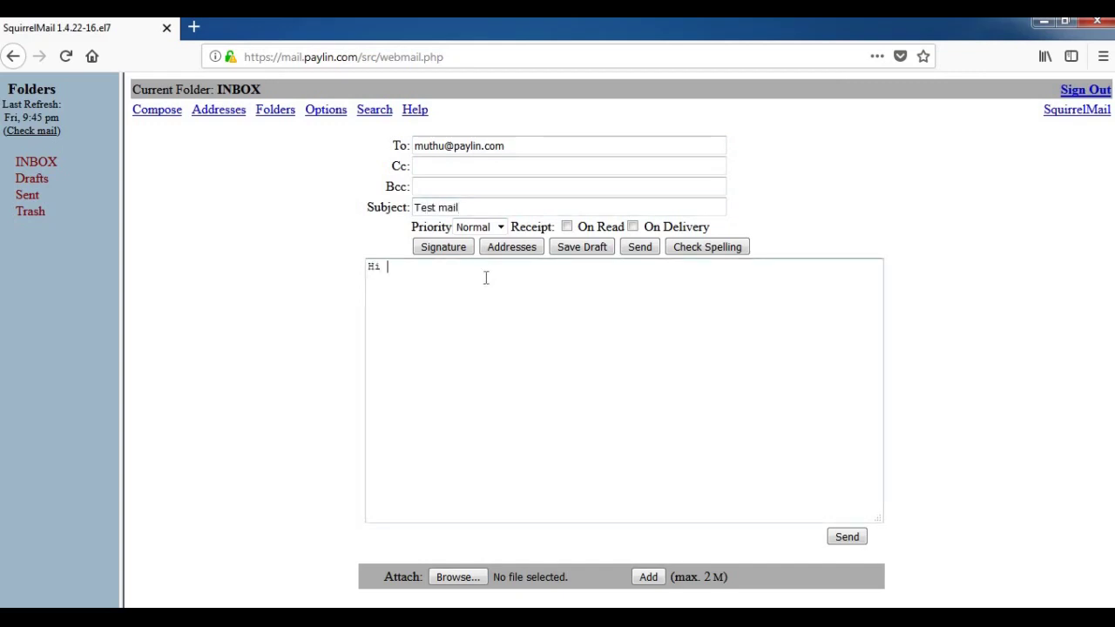
key("BackSpace")
type("hu,")
key("Return")
key("Return")
type("Thuis i")
key("BackSpace")
key("BackSpace")
key("BackSpace")
key("BackSpace")
key("BackSpace")
type("is is ou")
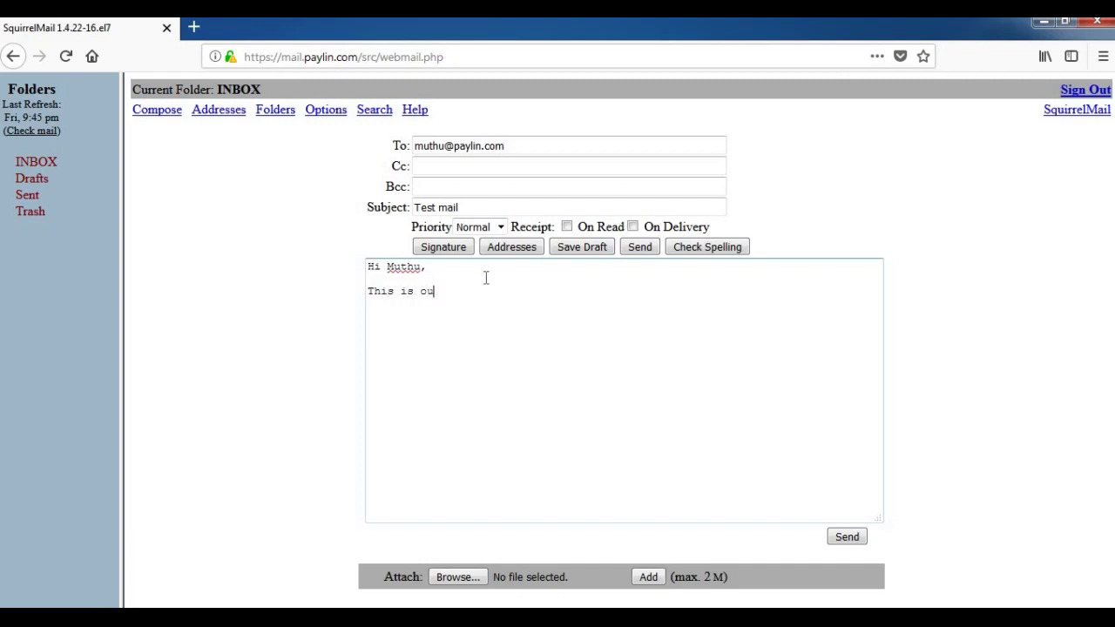
type("r new email server")
key("Return")
type("Thanks to ")
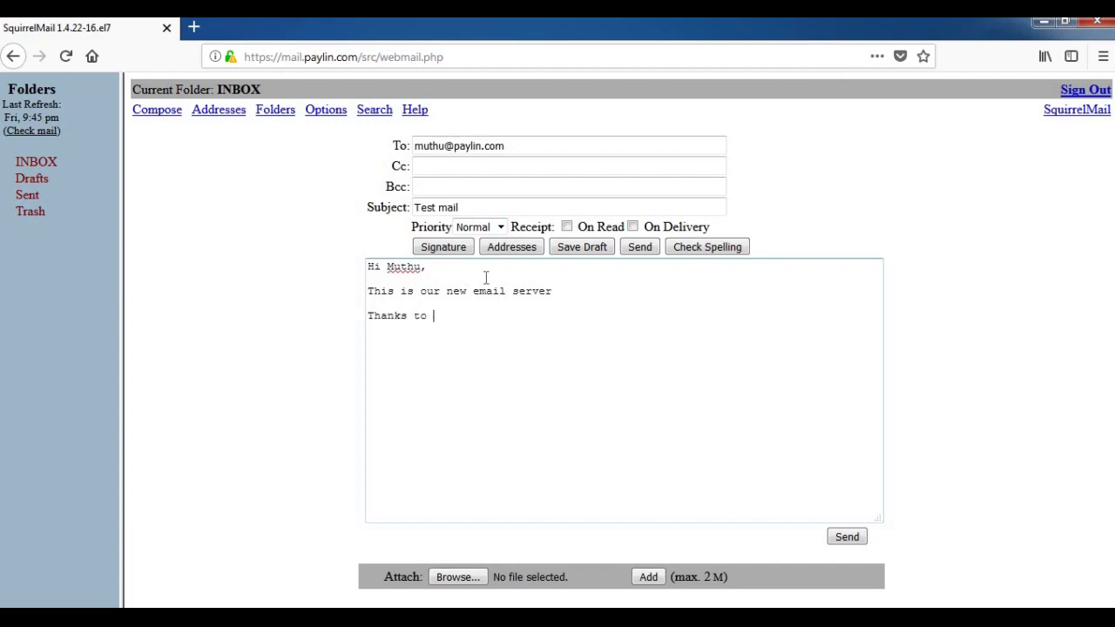
type("Payilagam.")
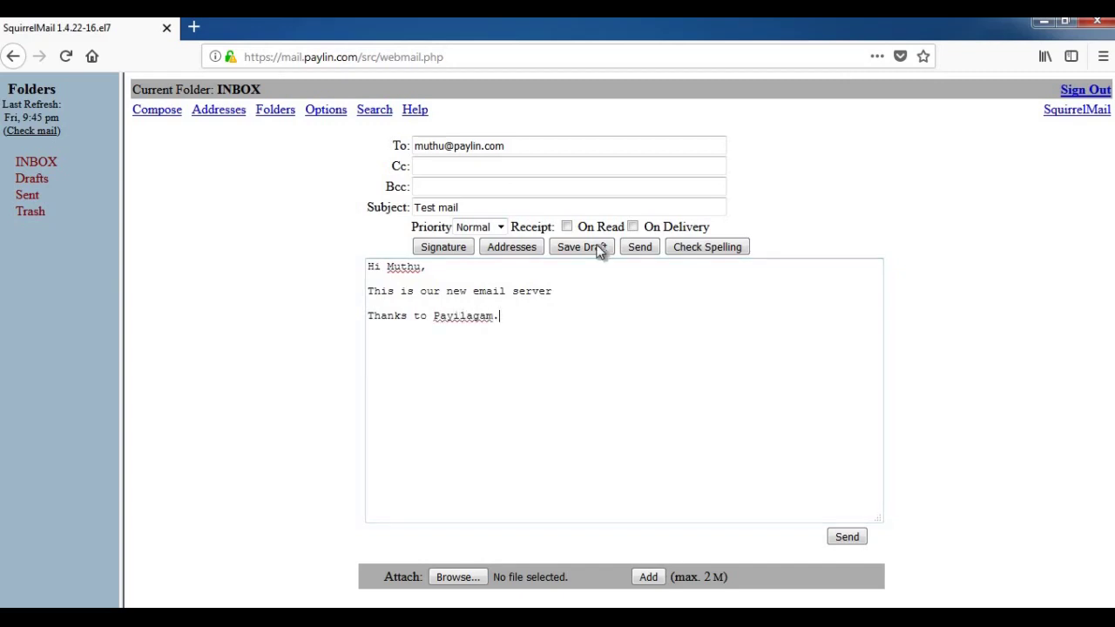
left_click(638, 247)
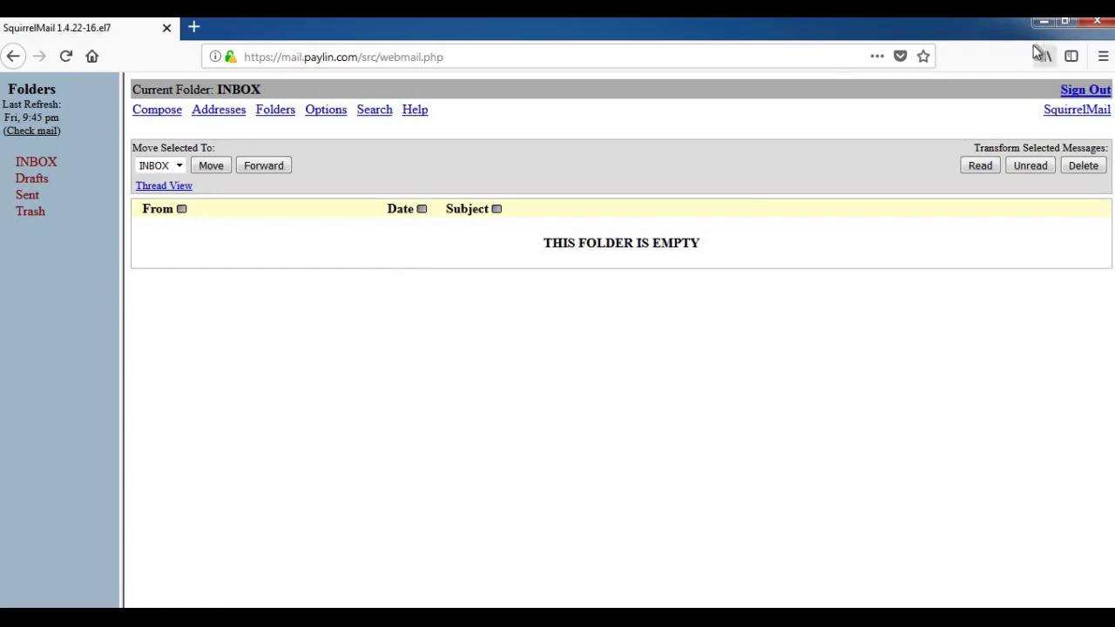
- Scroll Postfix configuration.pdf to THUNDERBIRD ACCESS, then return to the Windows 7 virtual machine
left_click(1043, 21)
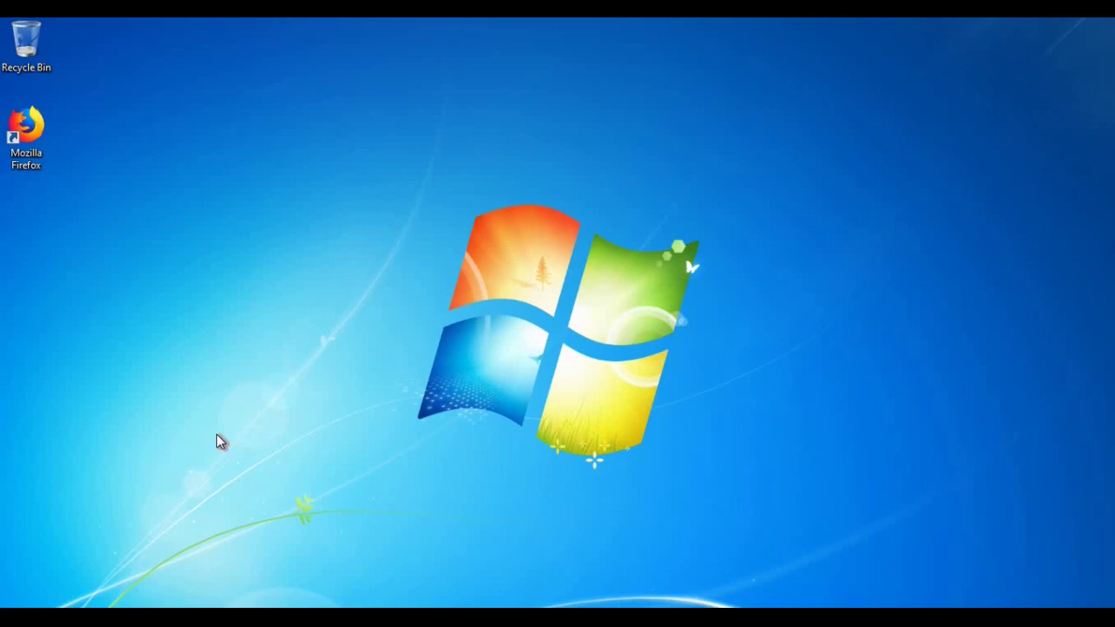
left_click(122, 617)
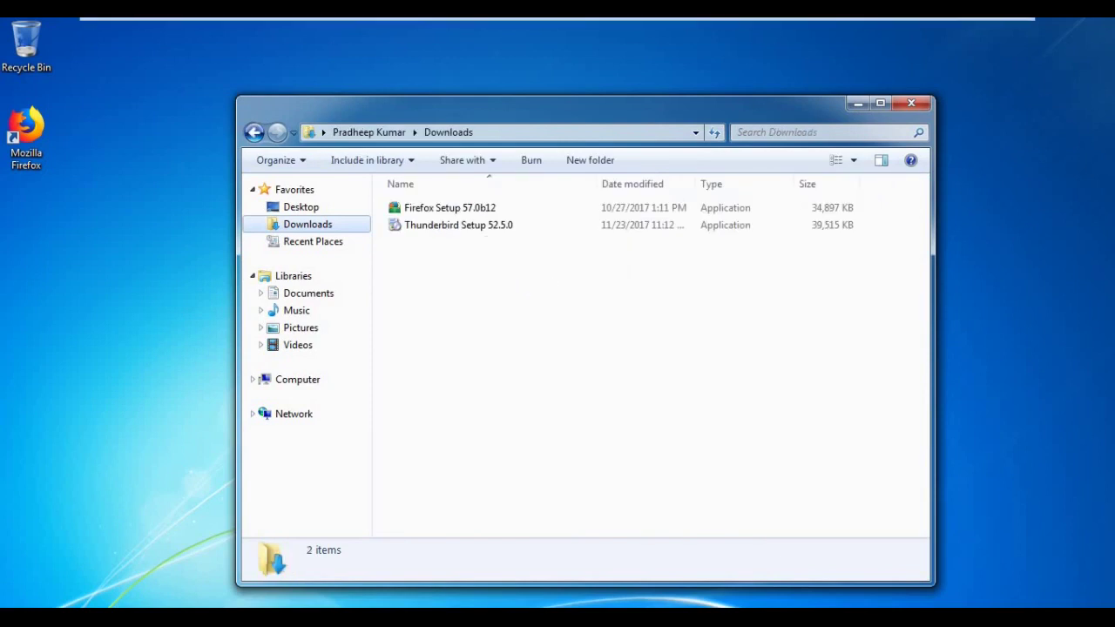
left_click(971, 28)
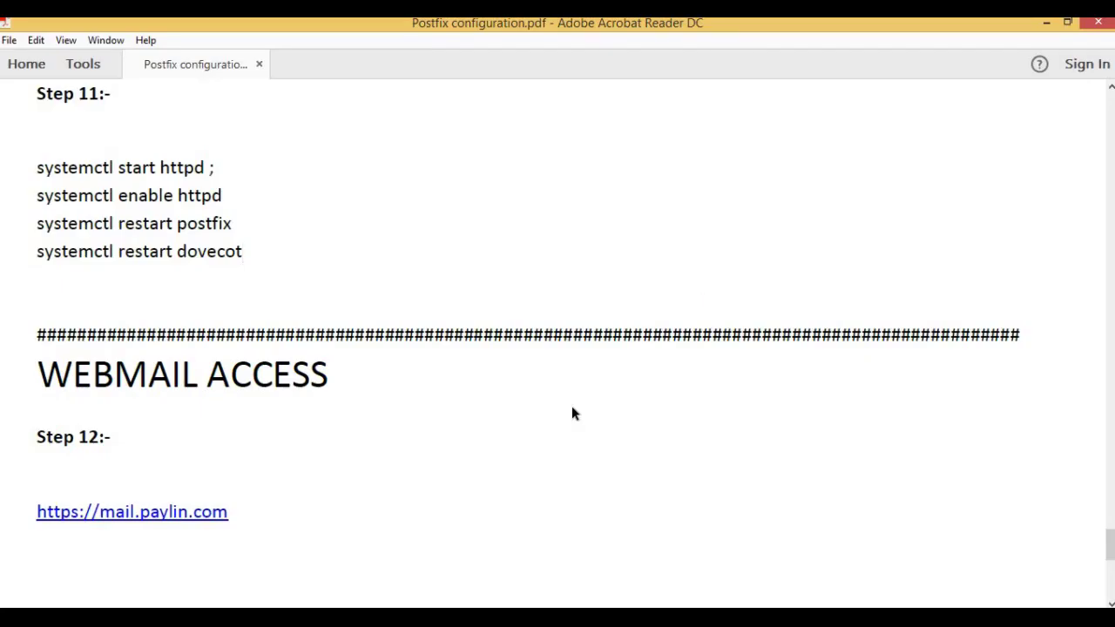
scroll(572, 410, "down", 3)
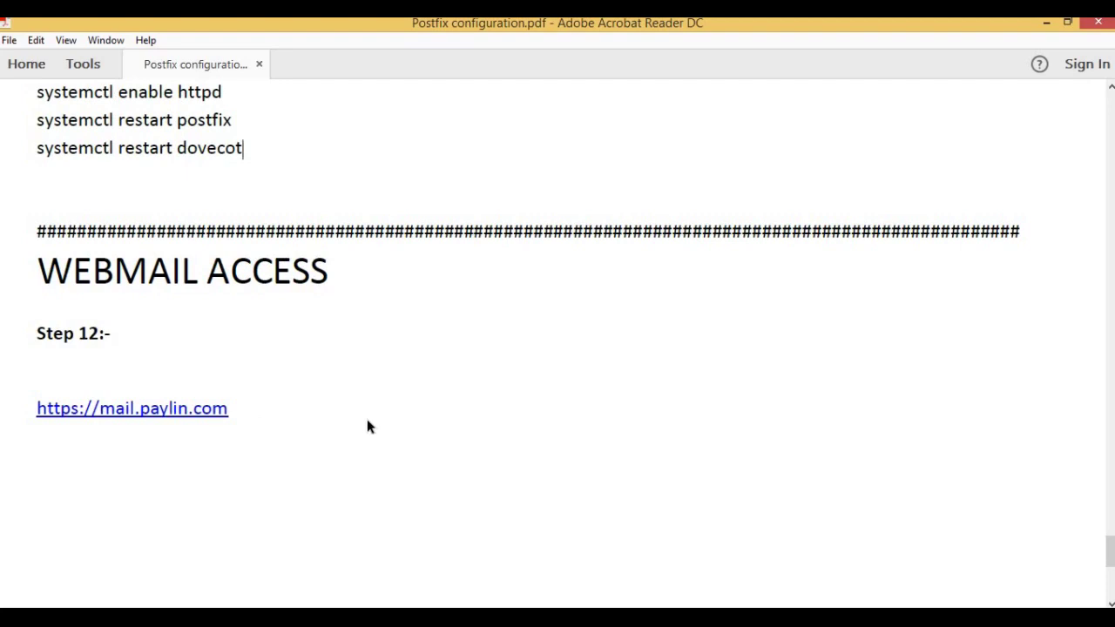
scroll(369, 426, "down", 12)
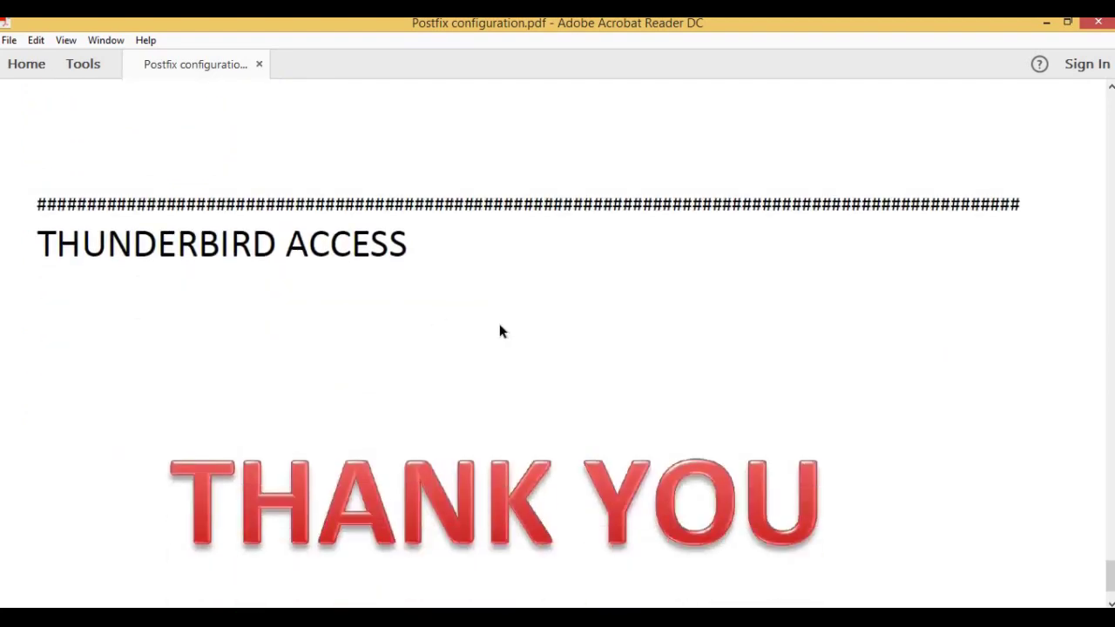
scroll(501, 331, "up", 1)
mouse_move(520, 620)
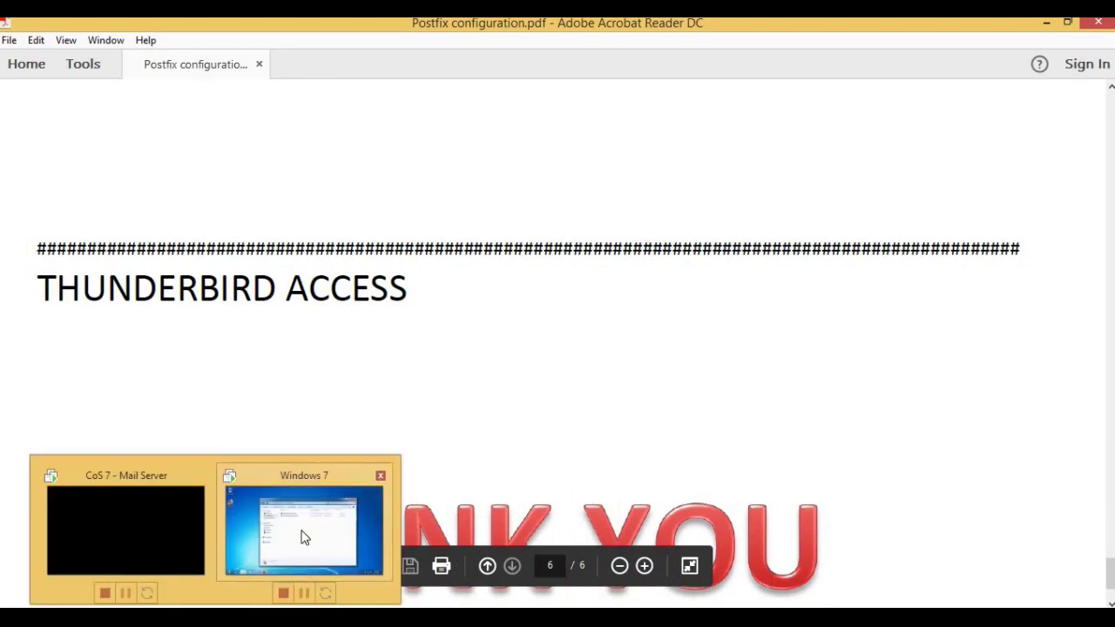
left_click(305, 535)
- Run Thunderbird Setup 52.5.0 as administrator and approve the UAC prompt
left_click(450, 229)
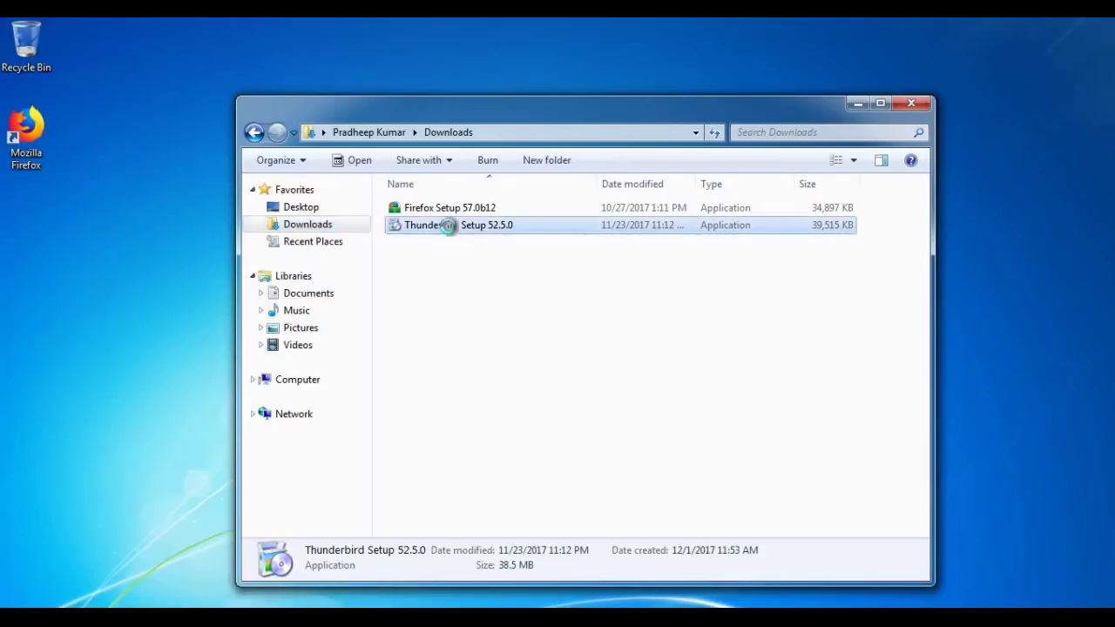
right_click(459, 230)
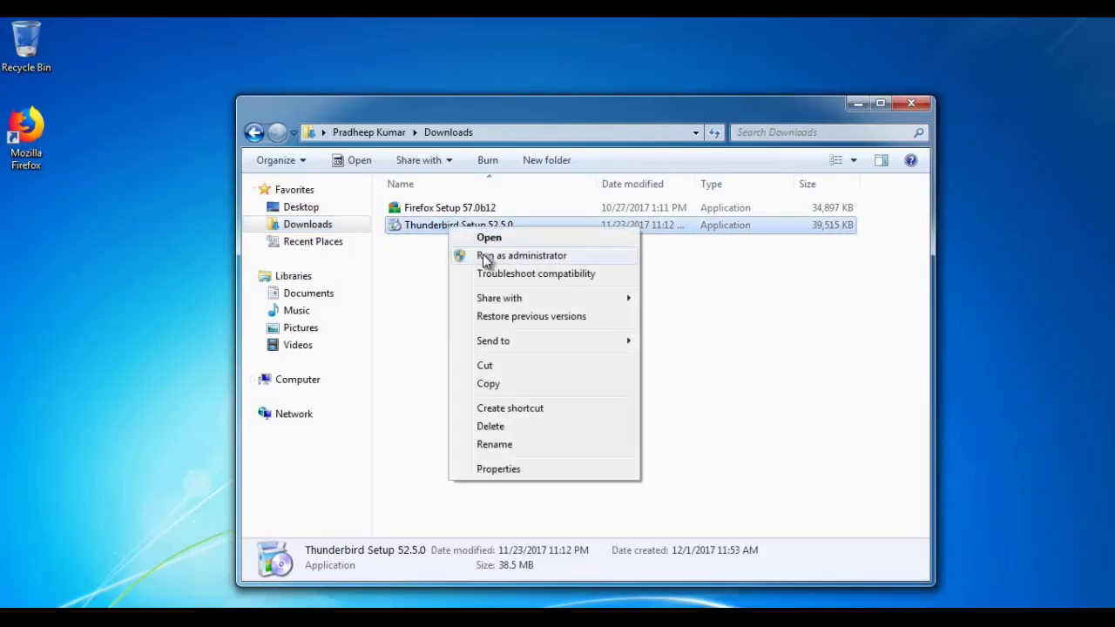
left_click(486, 255)
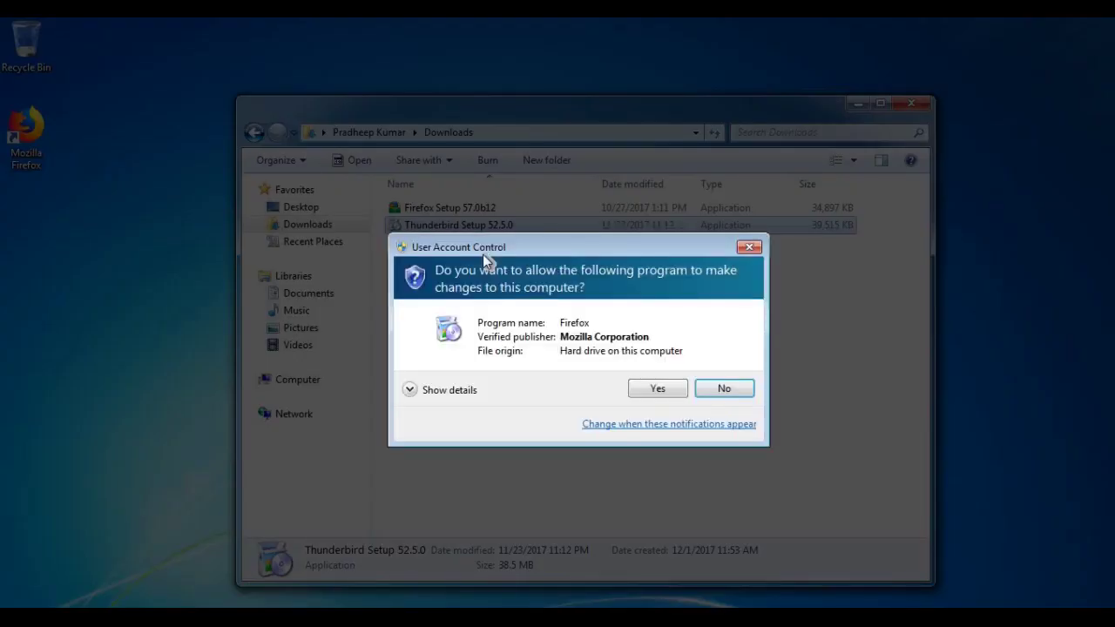
left_click(649, 393)
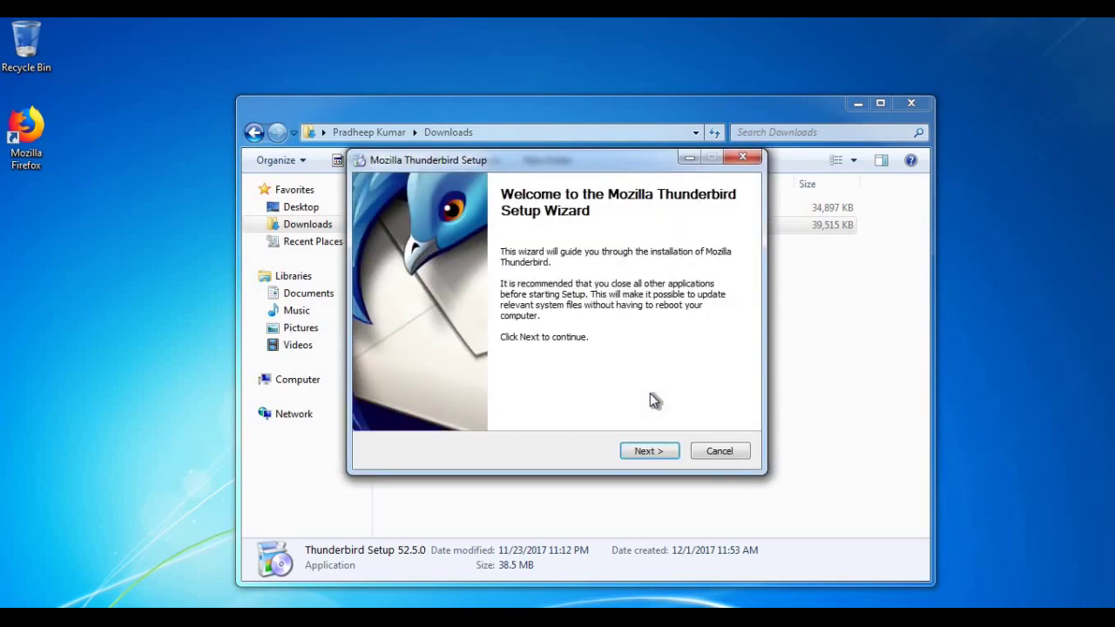
- Go through the setup wizard with the standard setup type, install, and finish to launch Thunderbird
left_click(650, 451)
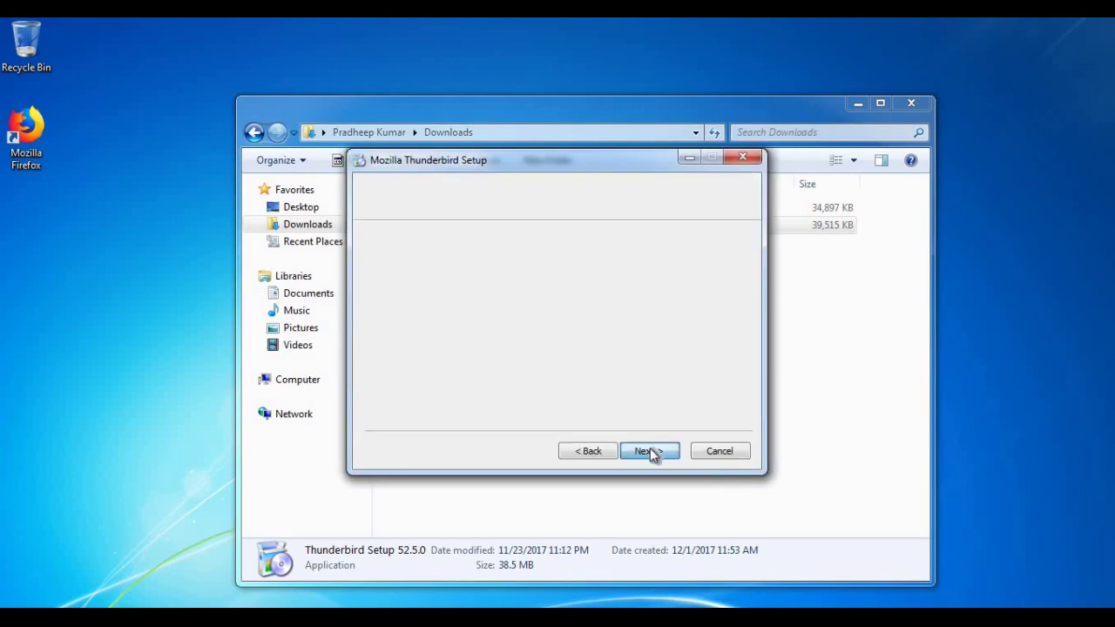
left_click(650, 451)
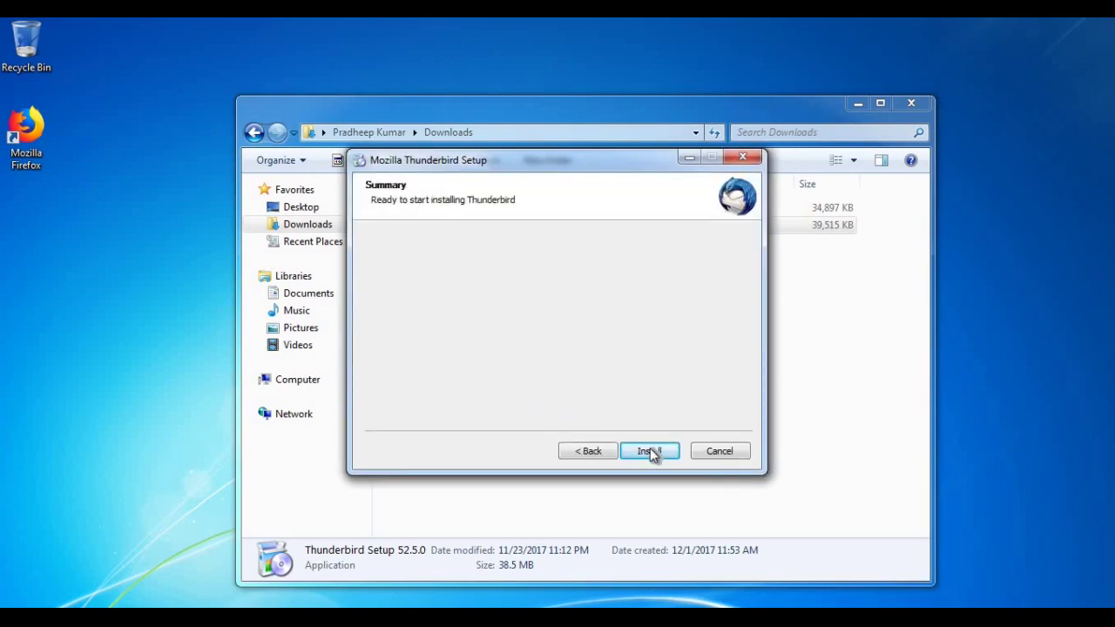
left_click(650, 451)
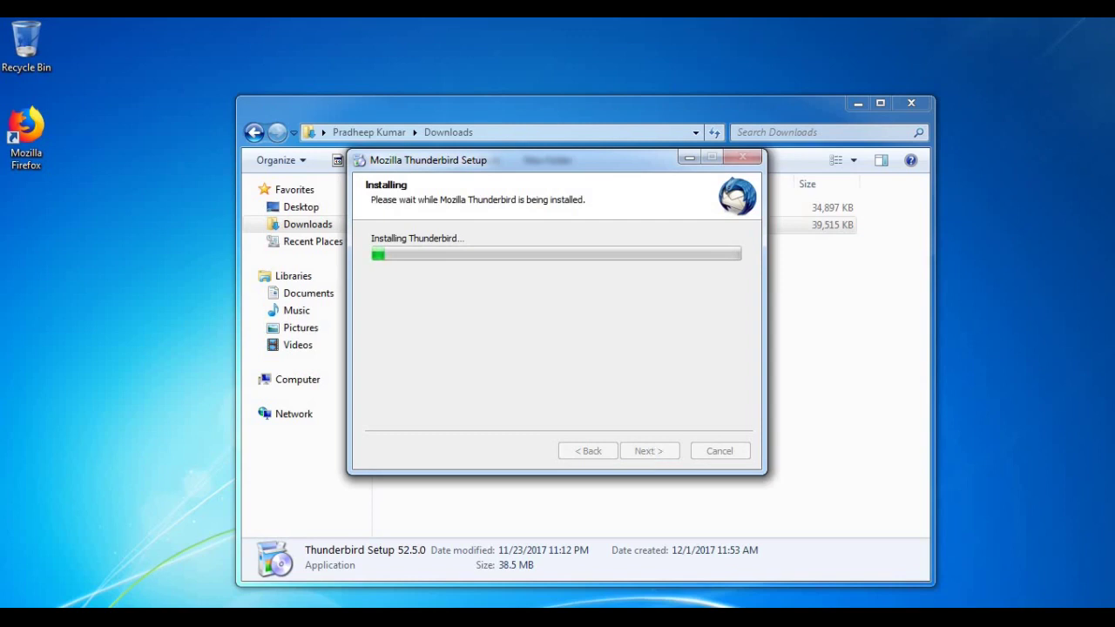
left_click(997, 27)
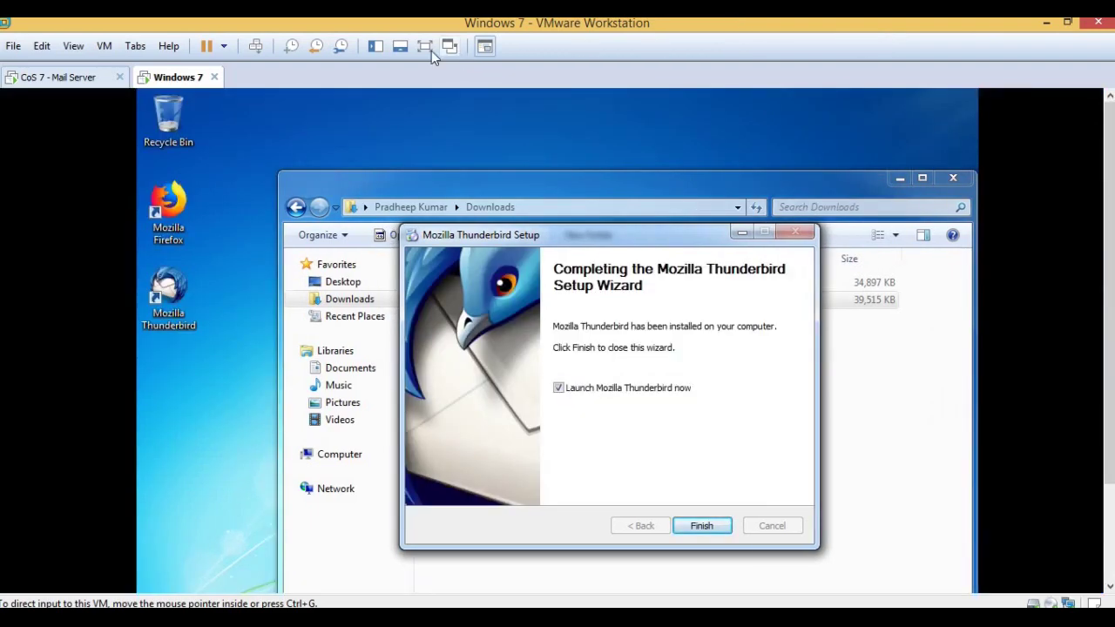
left_click(426, 48)
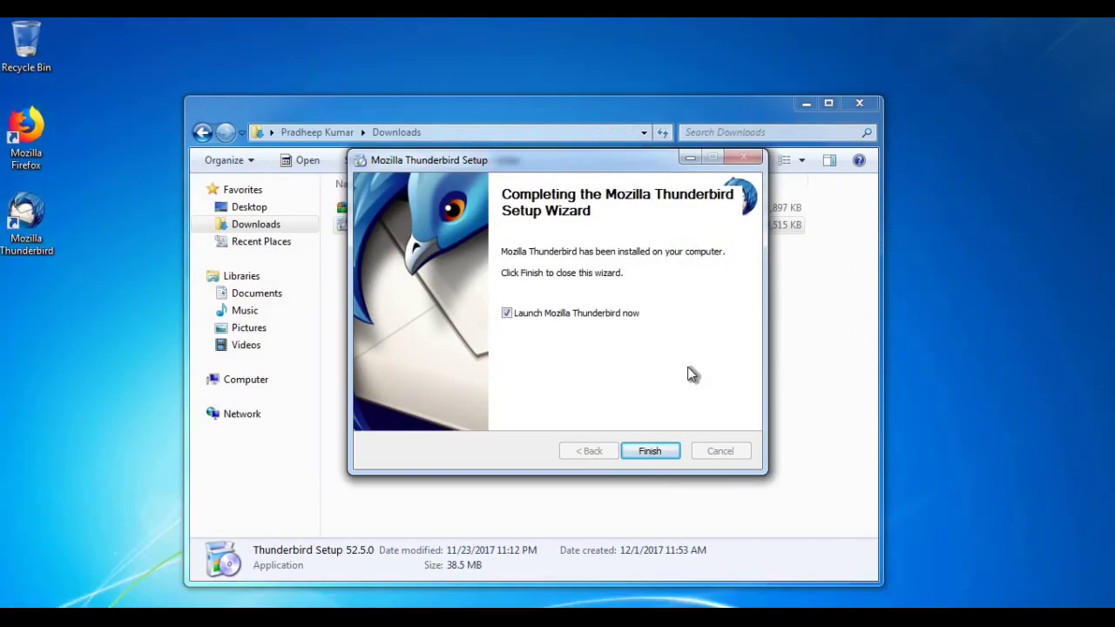
left_click(650, 450)
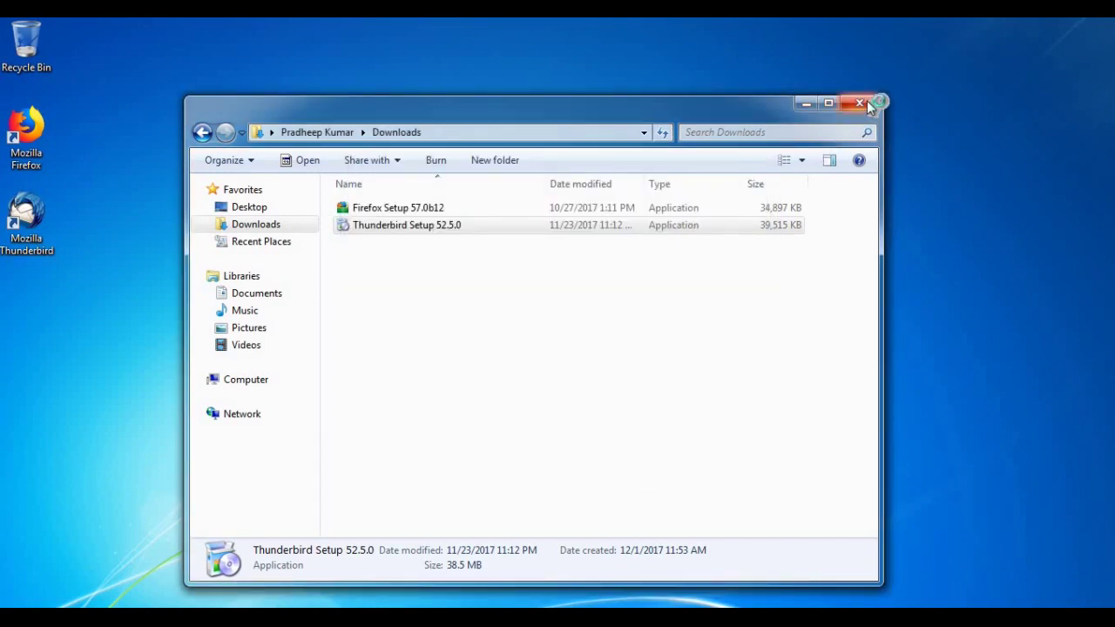
- Close the Downloads and Network Connections windows, refresh the desktop, and exit VMware full screen
left_click(859, 104)
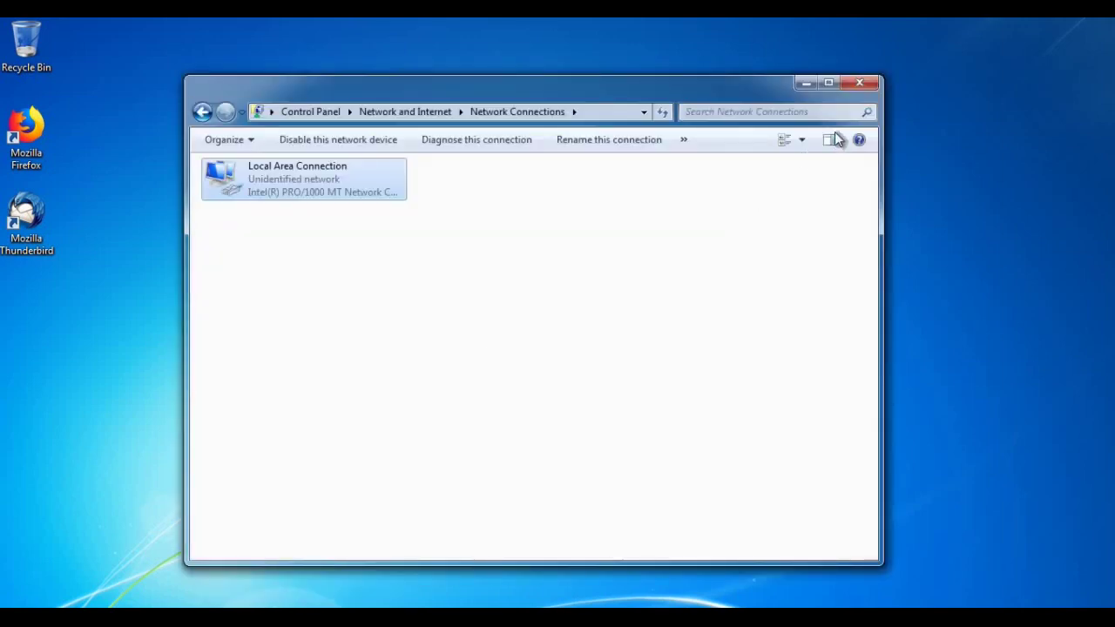
left_click(864, 83)
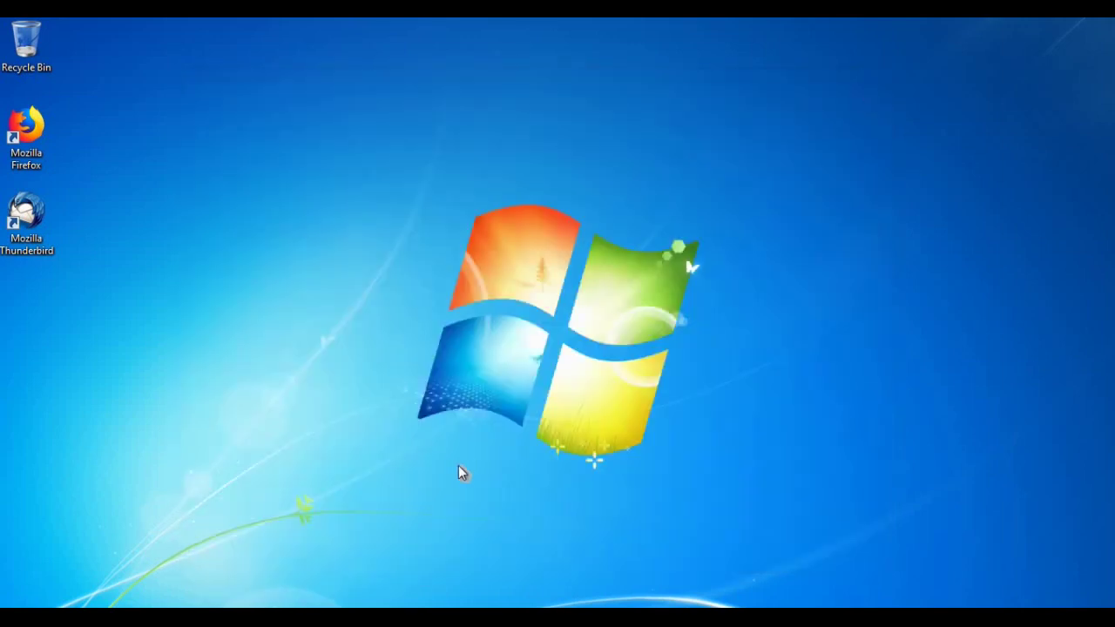
right_click(463, 274)
left_click(530, 319)
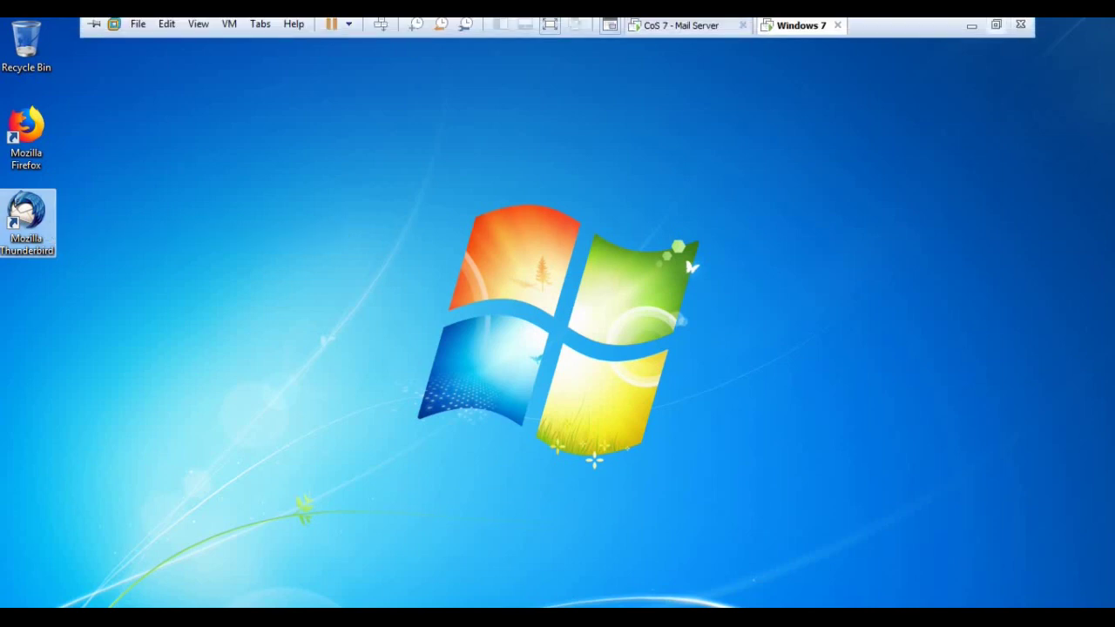
key("ctrl+alt+Return")
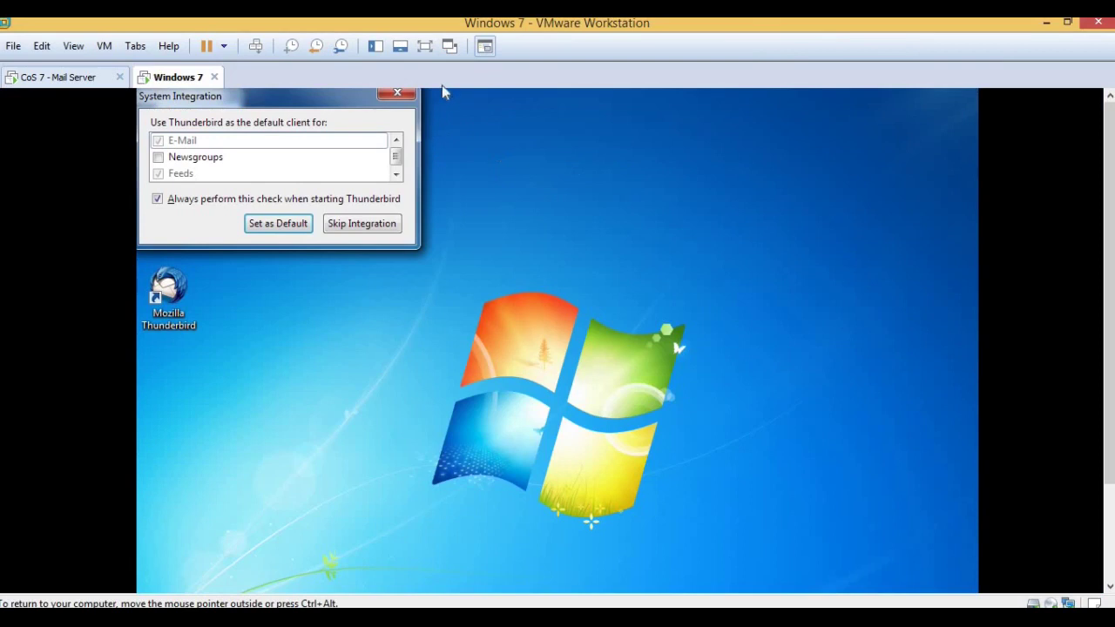
- Set Thunderbird as the default mail client and choose to use an existing email account
left_click(425, 46)
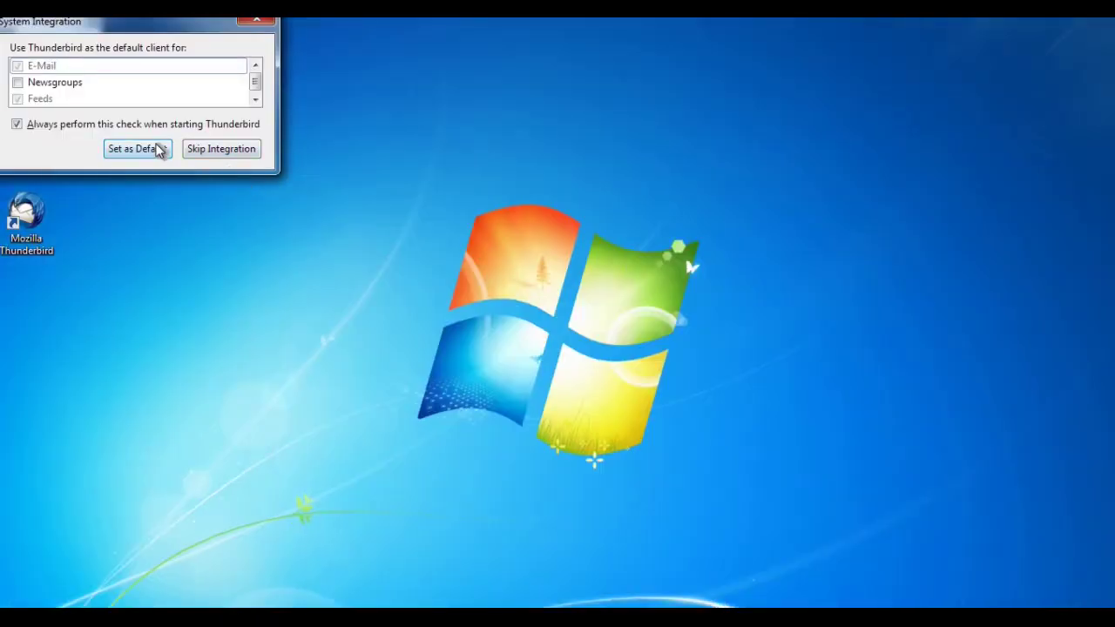
left_click(159, 150)
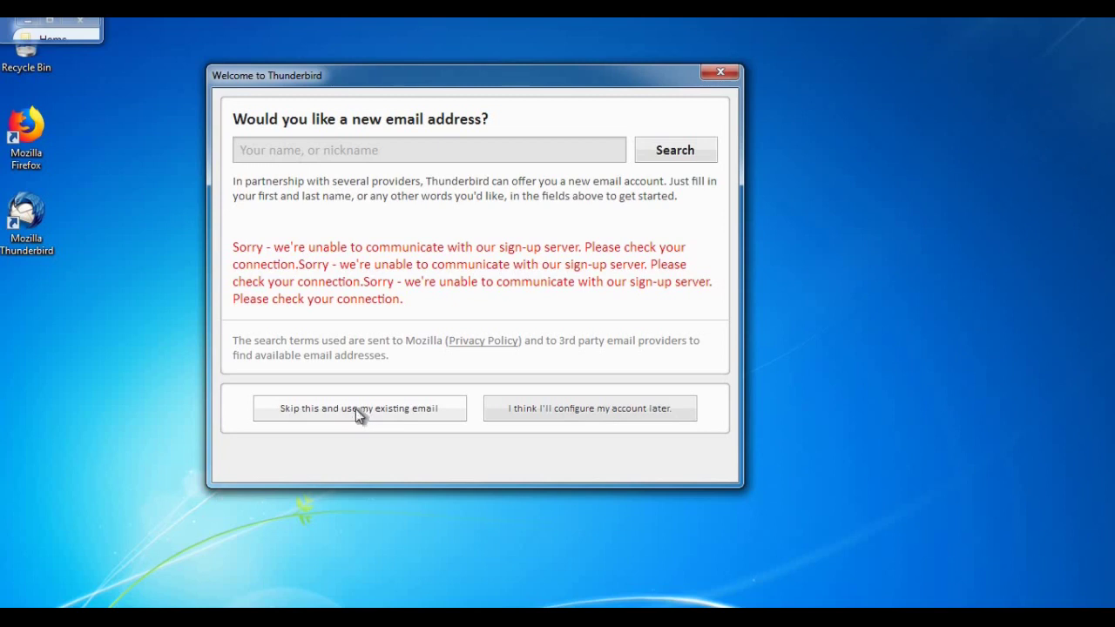
left_click(356, 410)
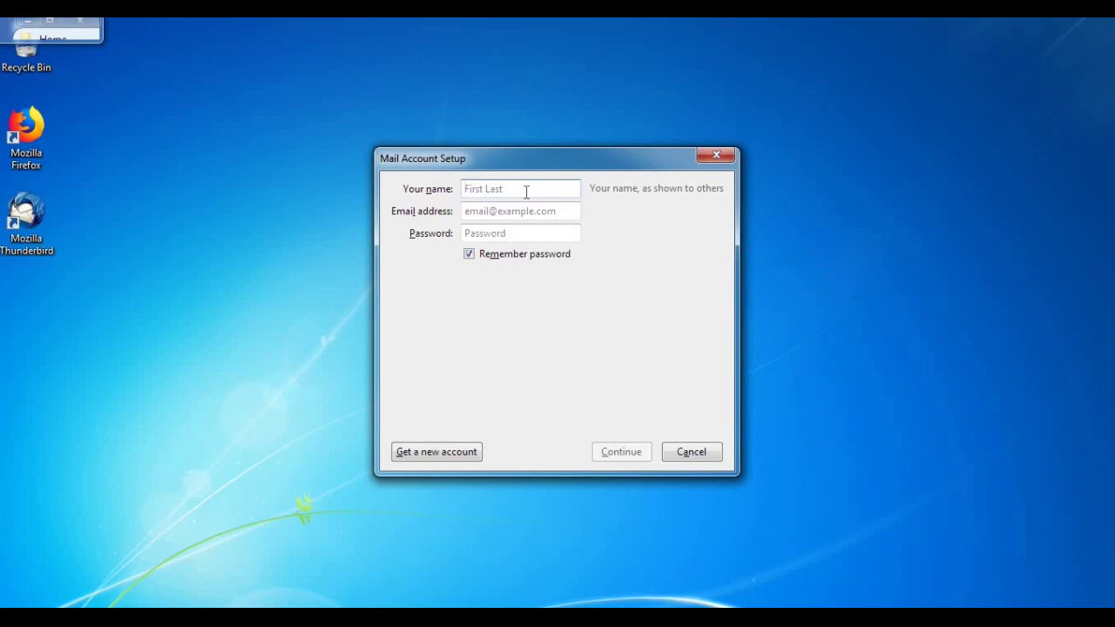
- Enter the account's display name, e-mail address and password, then choose POP3 for incoming mail
type("Muthu")
key("Tab")
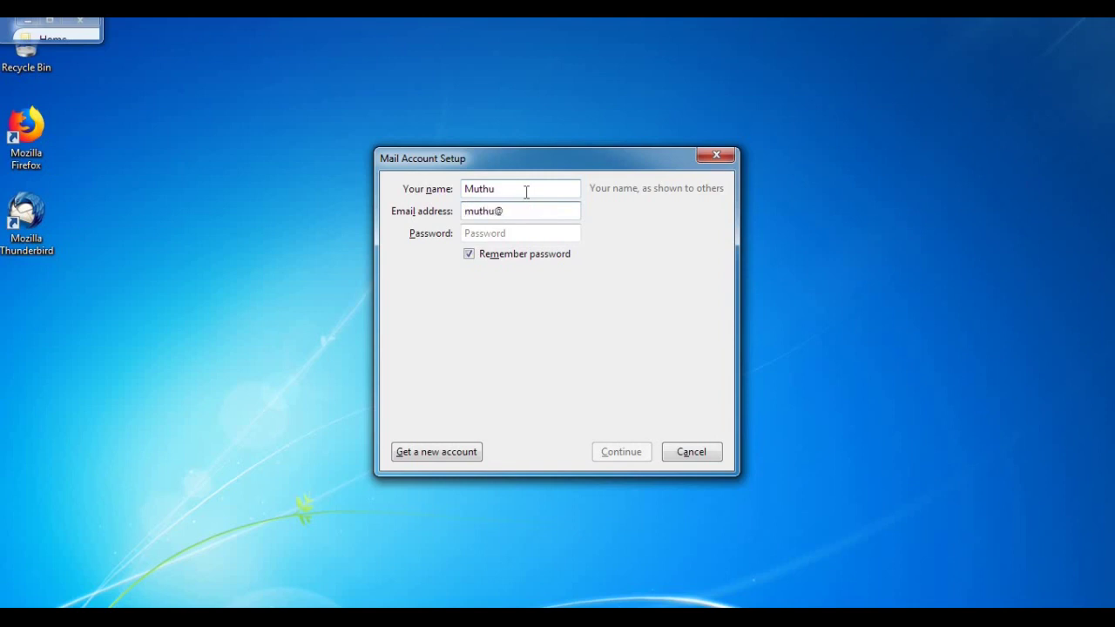
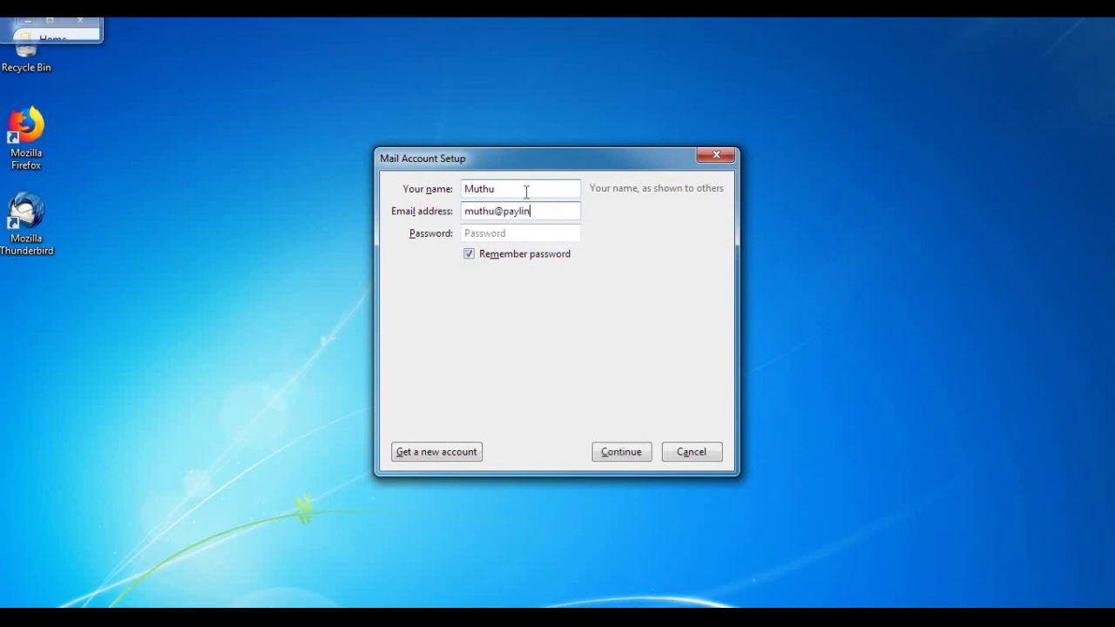
key("Tab")
type("••••••")
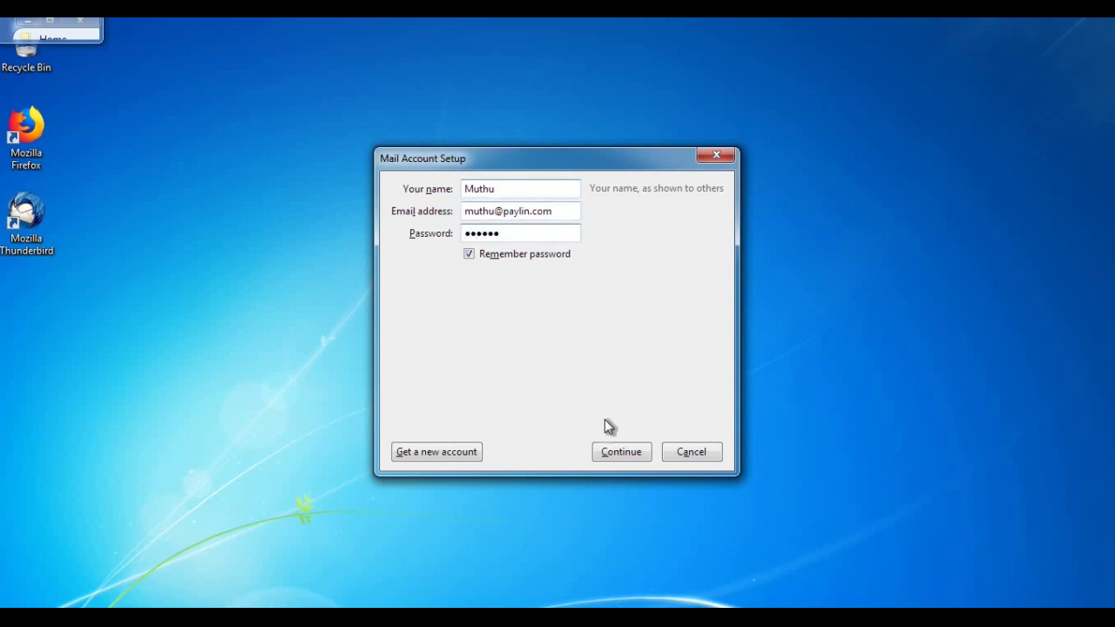
left_click(612, 452)
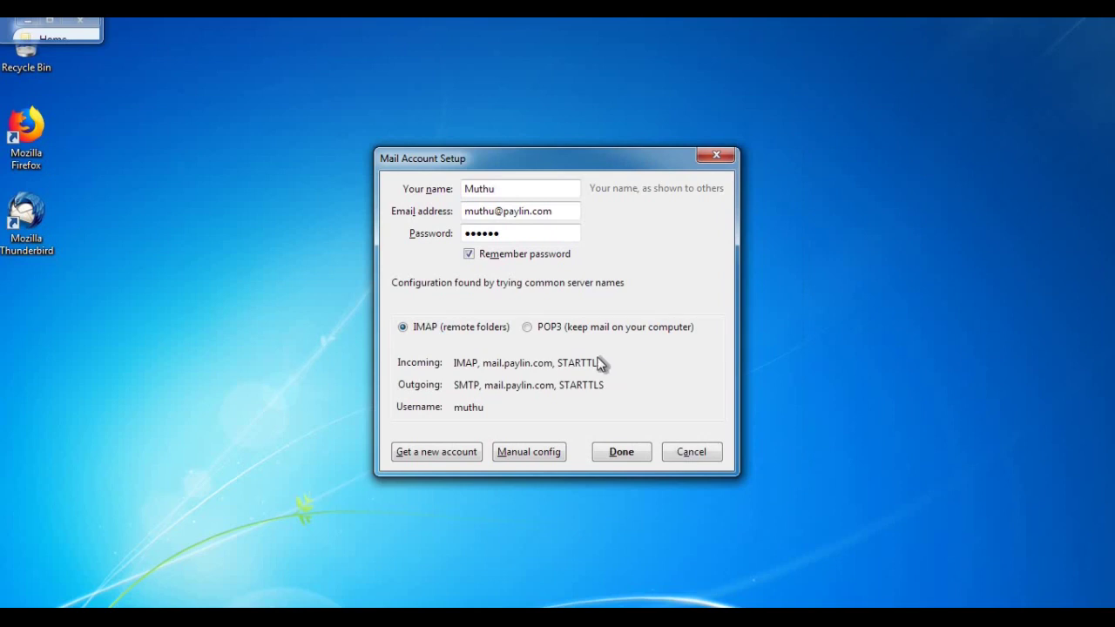
left_click(532, 327)
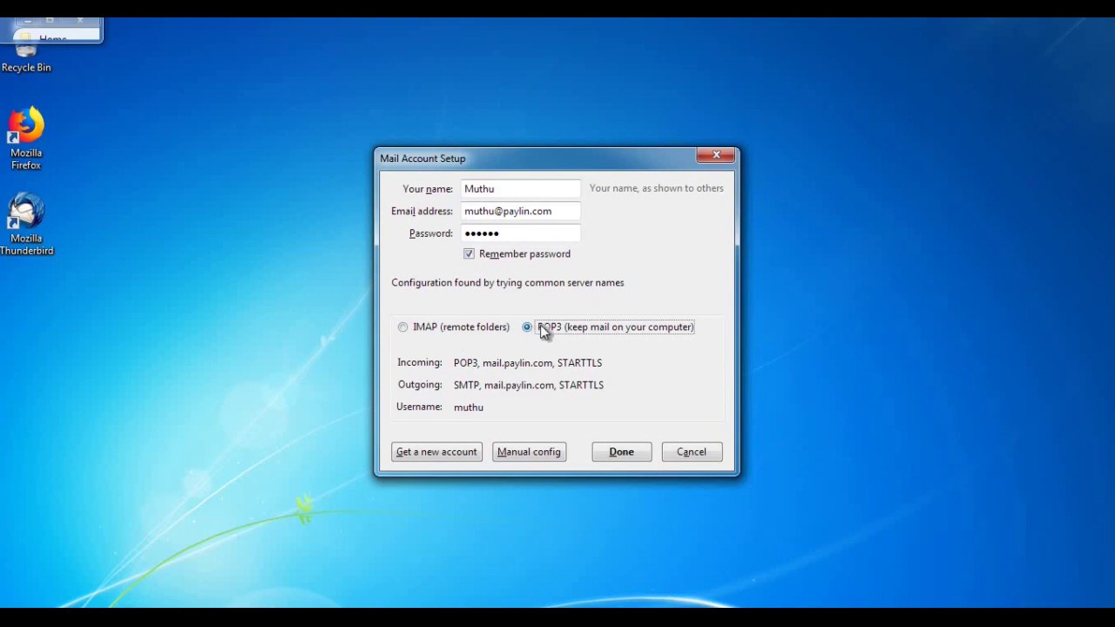
- Change the outgoing SMTP port from 587 to 25, finish setup, and confirm the port 110 certificate exception
left_click(550, 452)
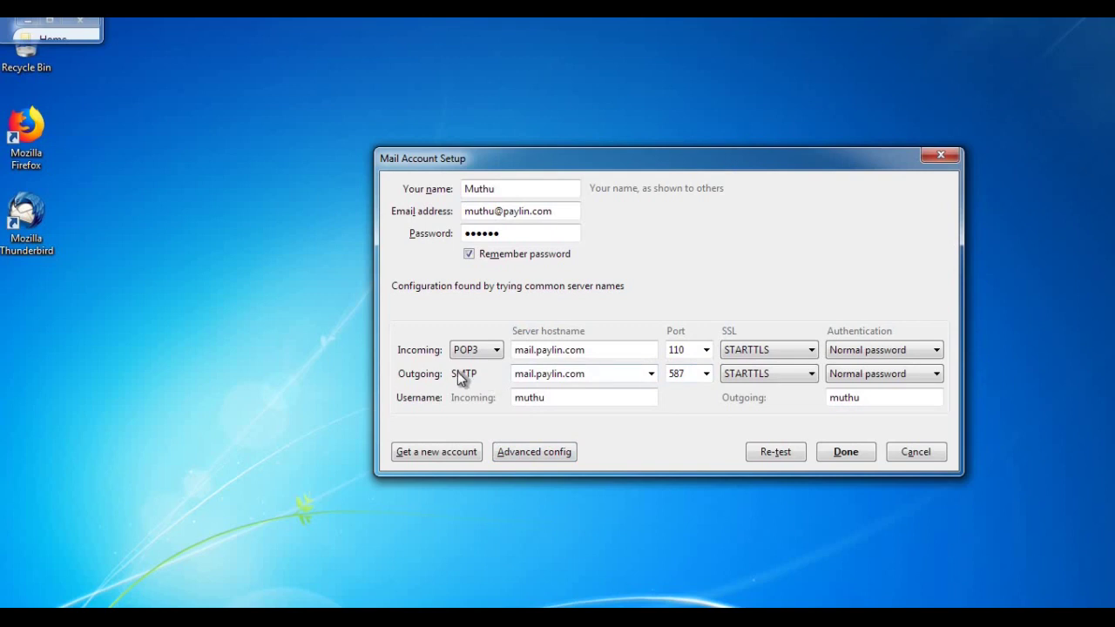
double_click(688, 372)
key("BackSpace")
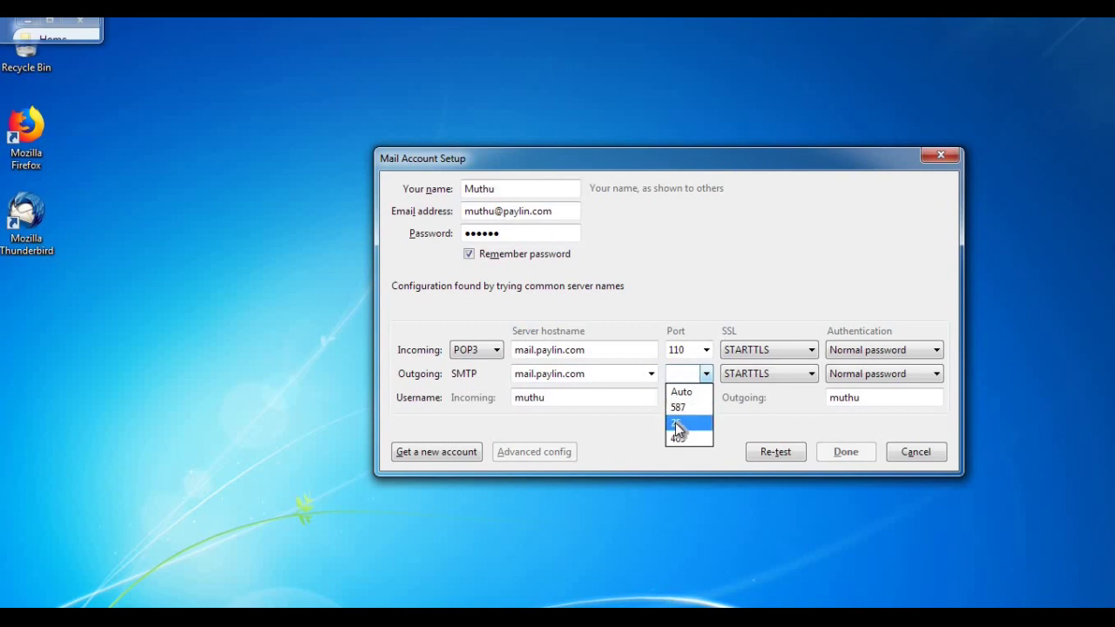
left_click(675, 423)
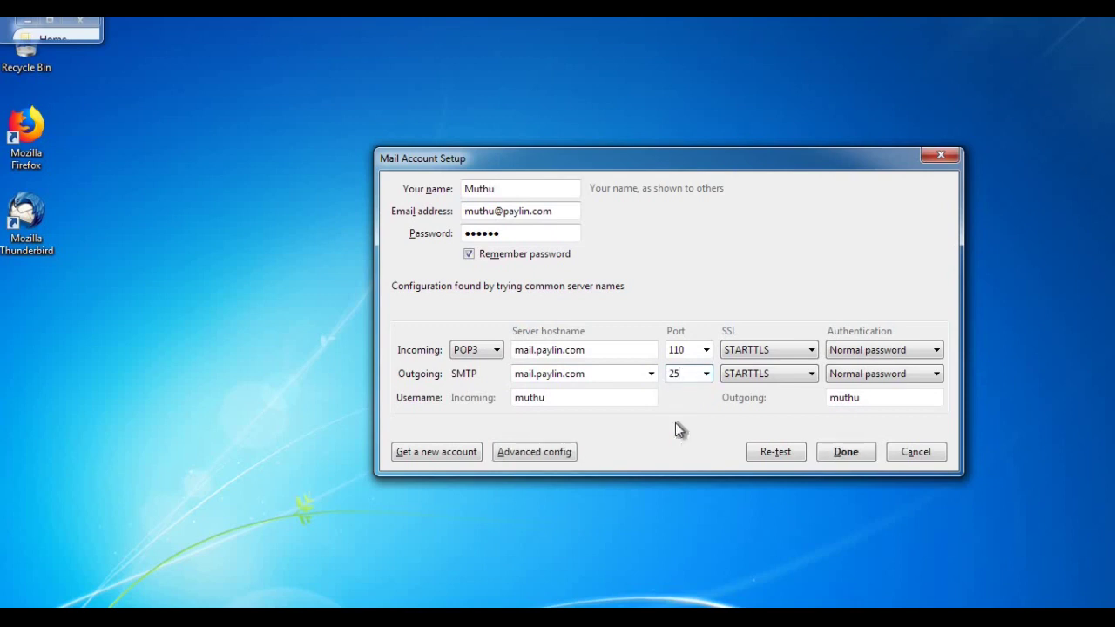
left_click(825, 449)
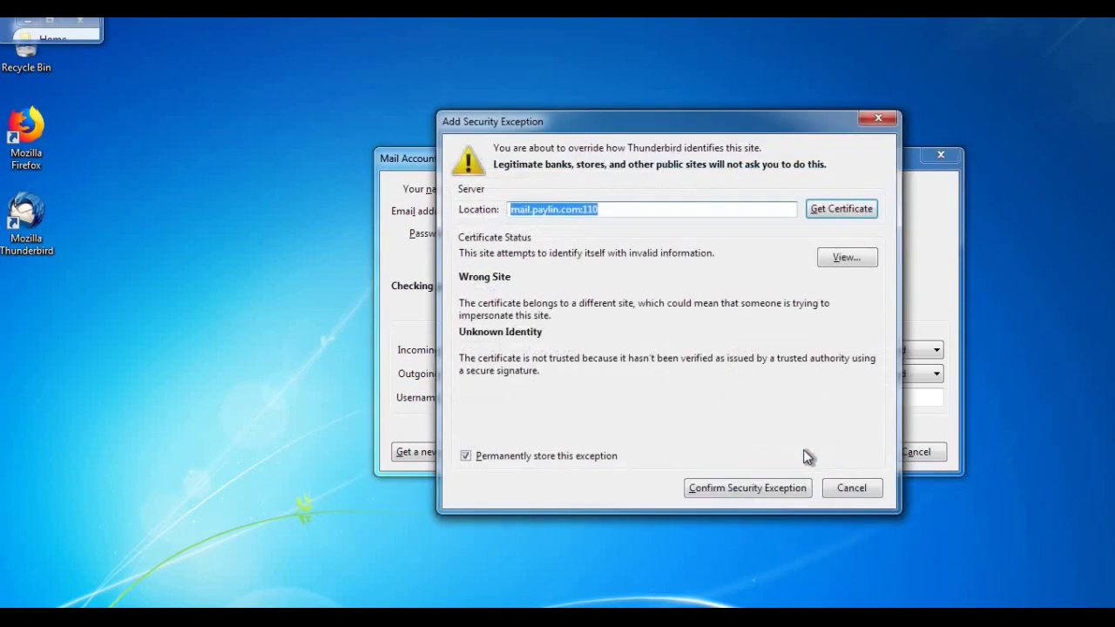
left_click(741, 487)
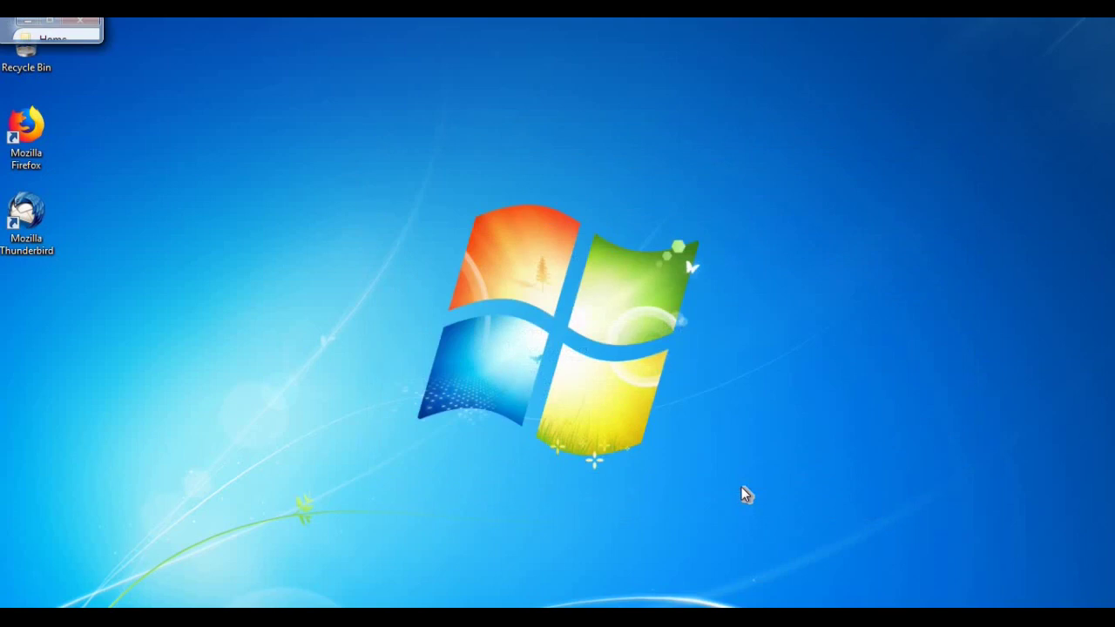
- Get all new messages into the Inbox and open Test mail in its own tab
left_click(12, 30)
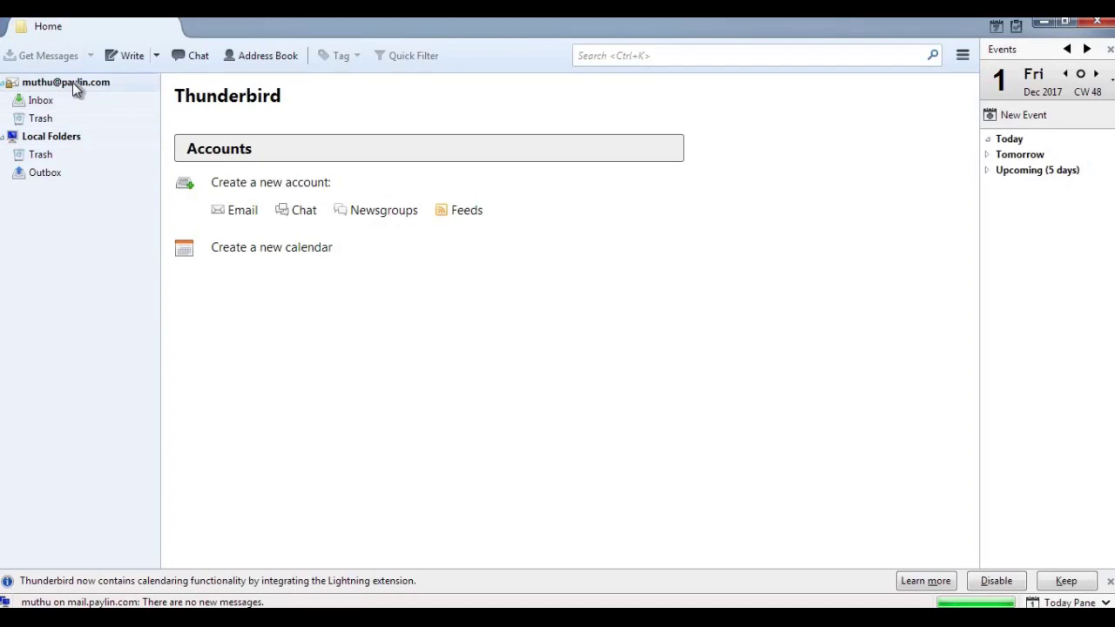
left_click(41, 102)
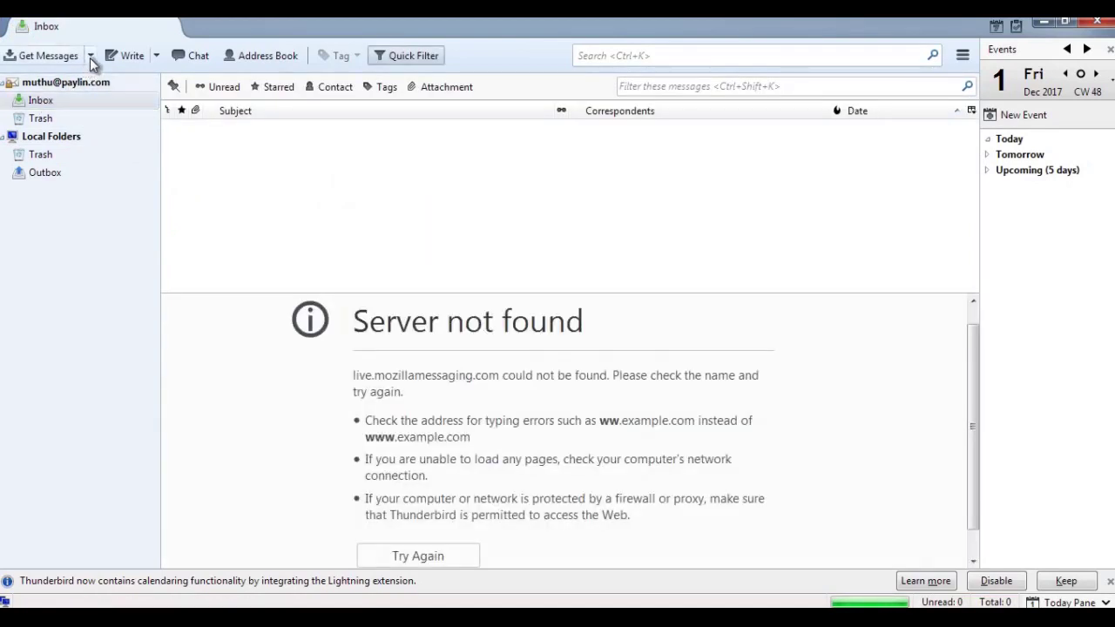
left_click(90, 55)
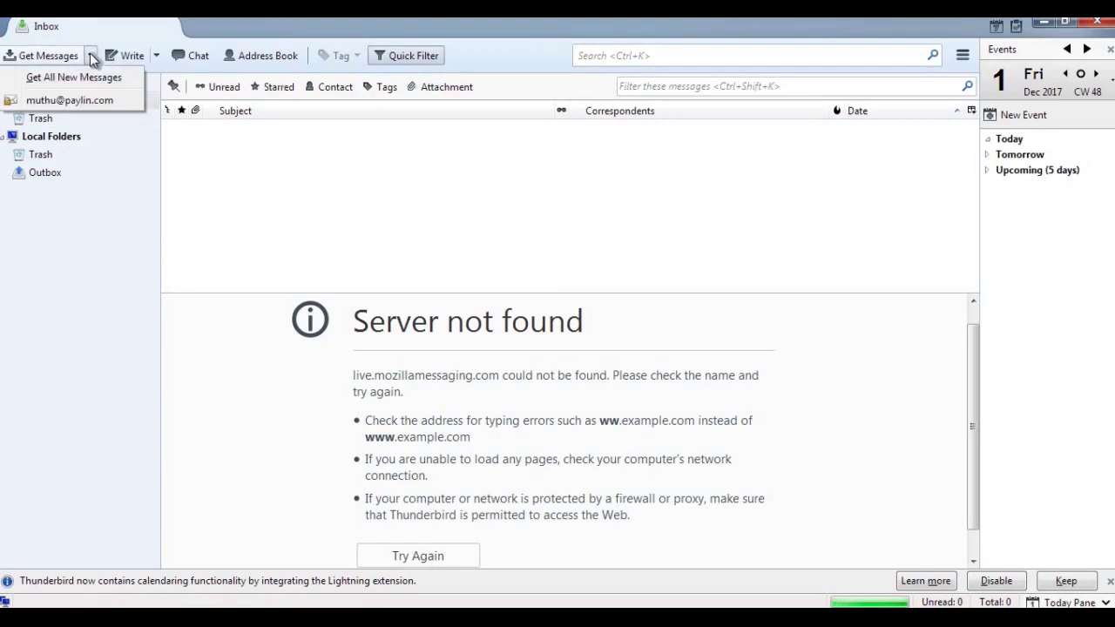
left_click(94, 78)
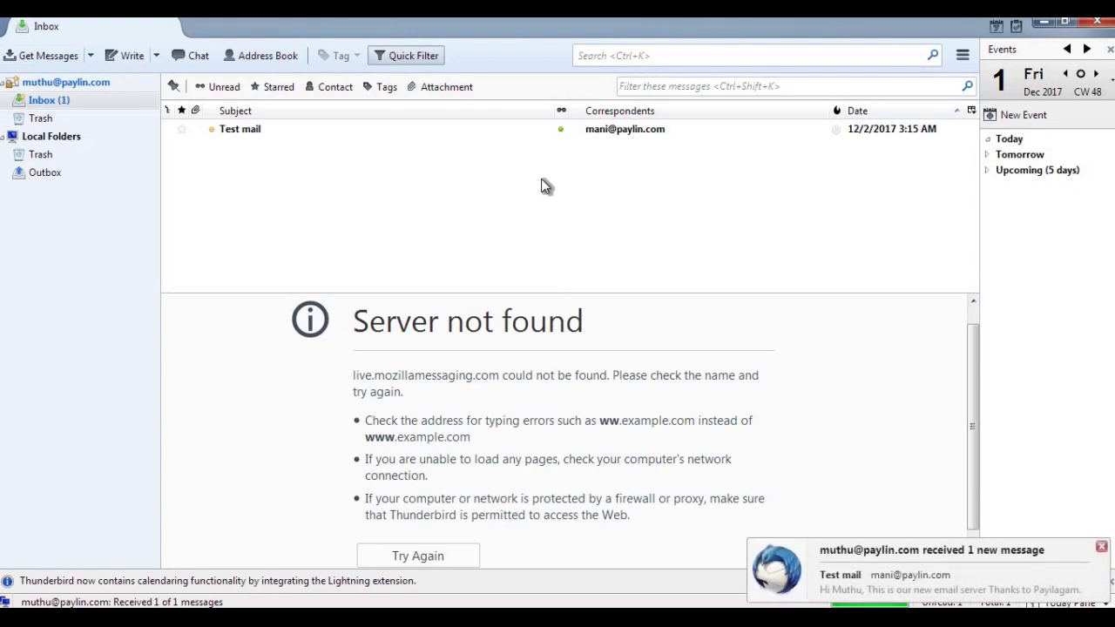
double_click(445, 131)
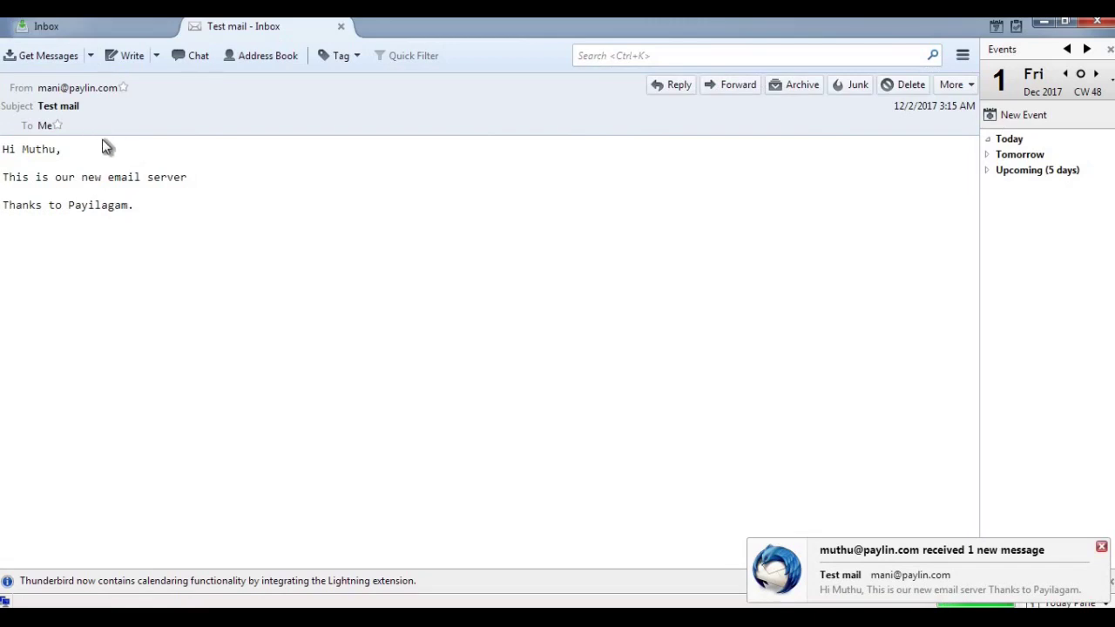
left_click(72, 90)
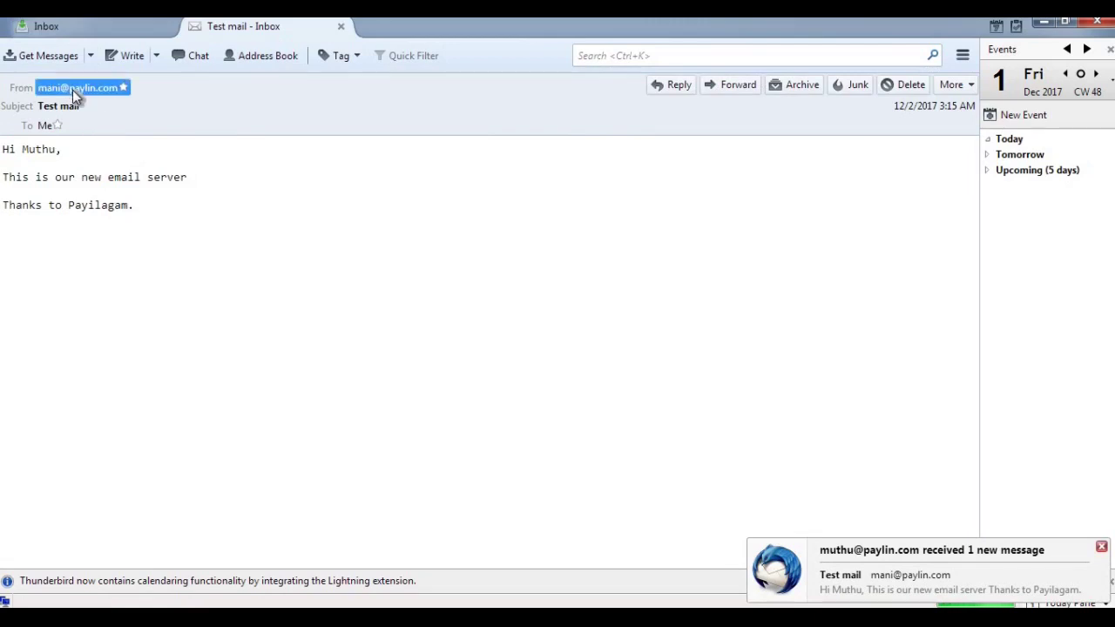
left_click(146, 247)
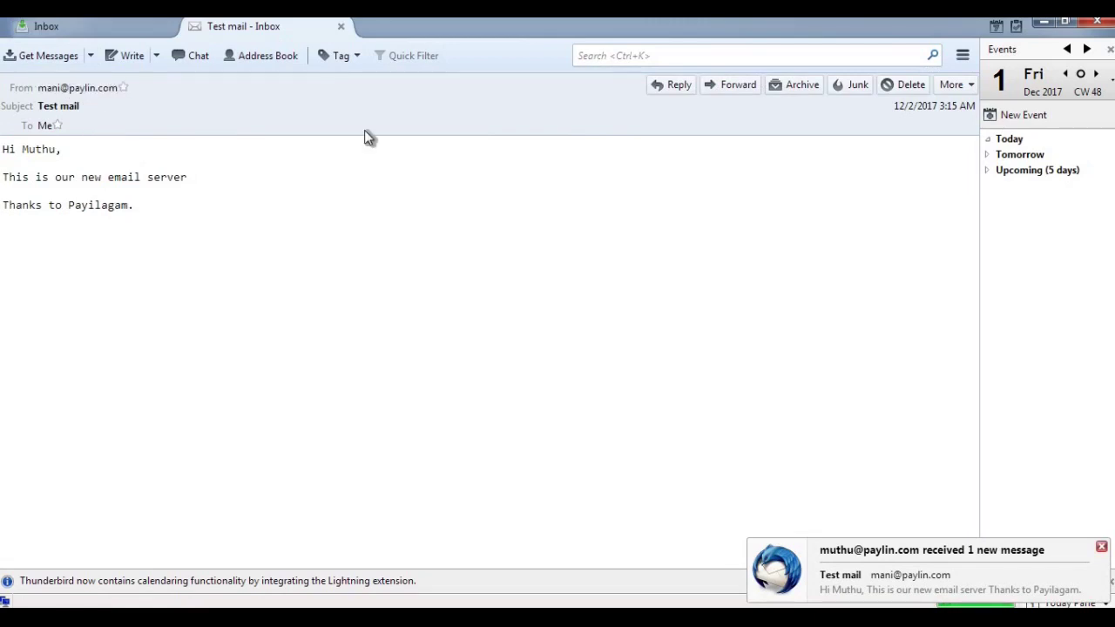
- Start a 'Re: Test mail' reply greeting the sender by name, with 'Thanks for your email.' and 'Have a good day'
left_click(679, 86)
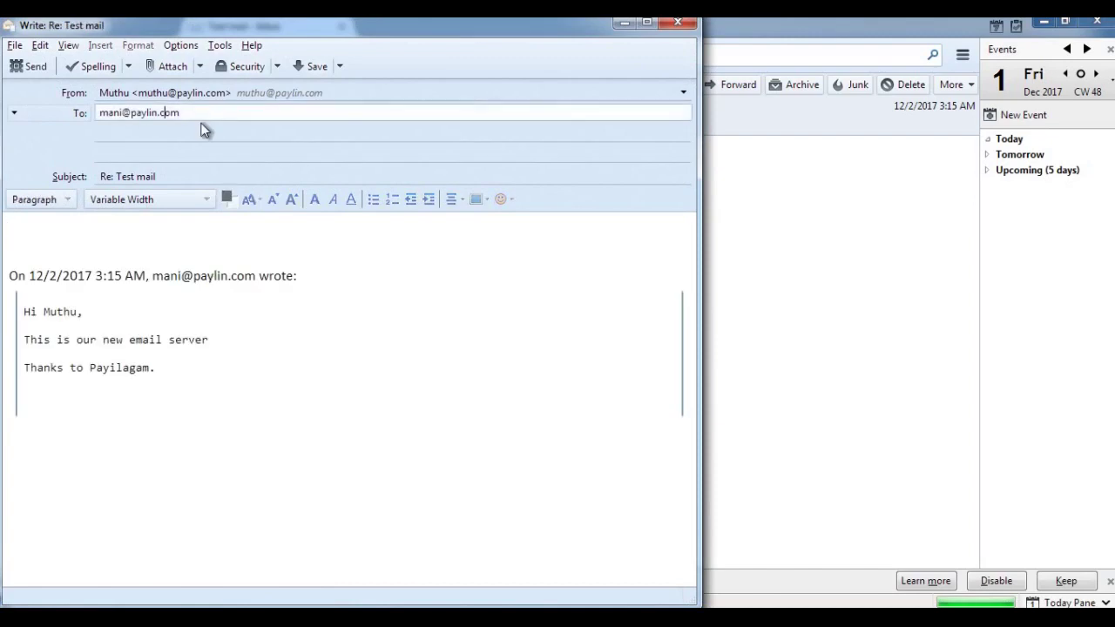
left_click(148, 237)
type("H")
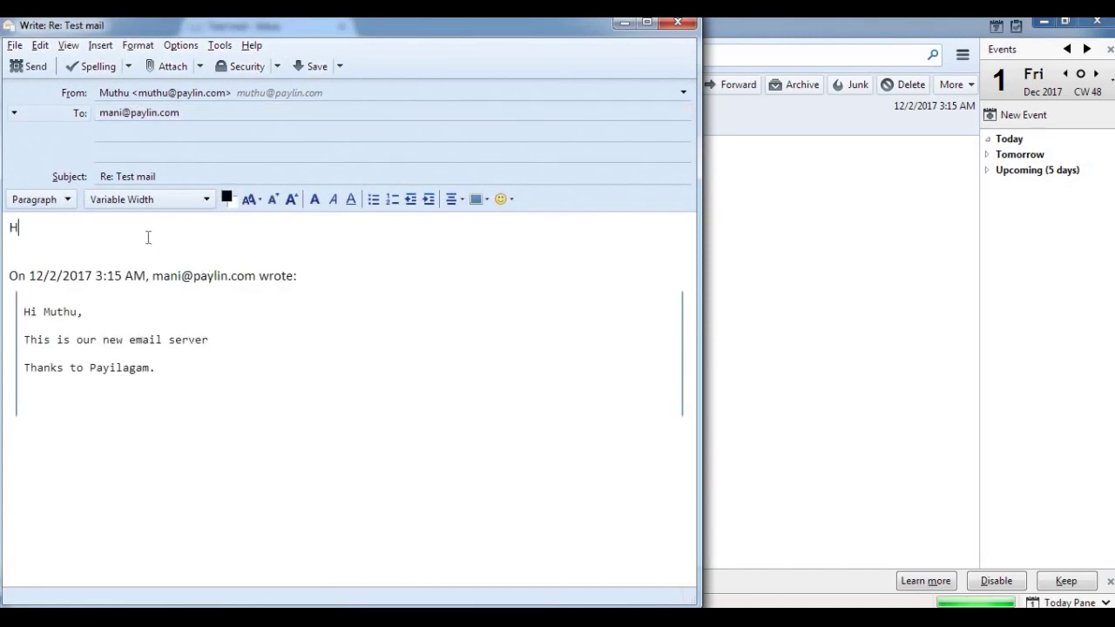
type("i Mnai")
key("BackSpace")
key("BackSpace")
type("ani,")
key("Return")
key("Return")
type("Thanks")
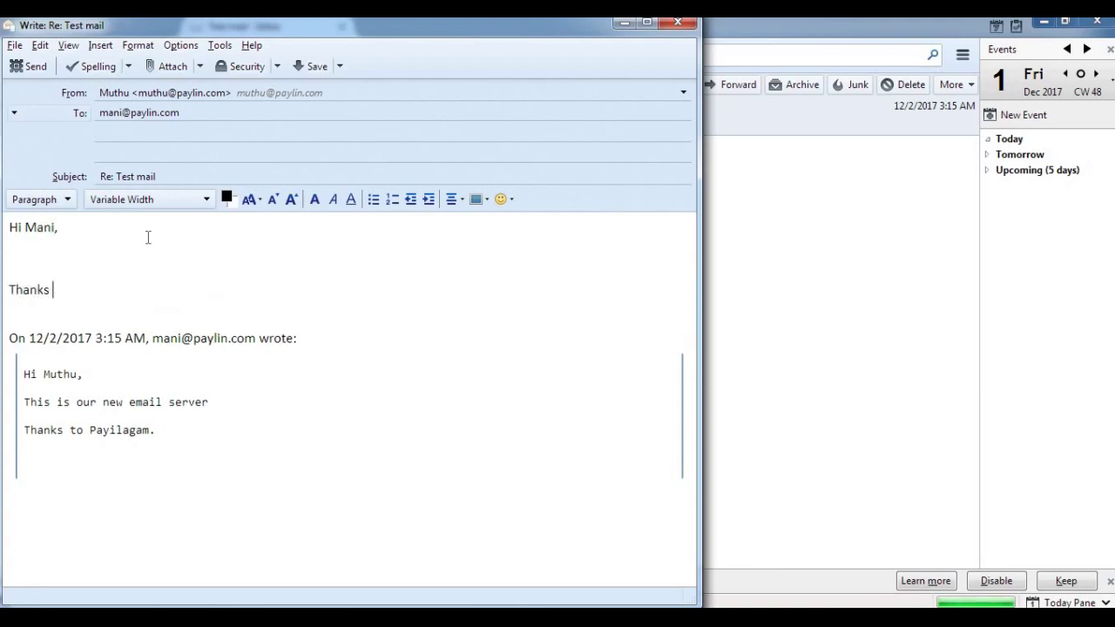
type(" for your email.")
key("Return")
key("Return")
type("Hav")
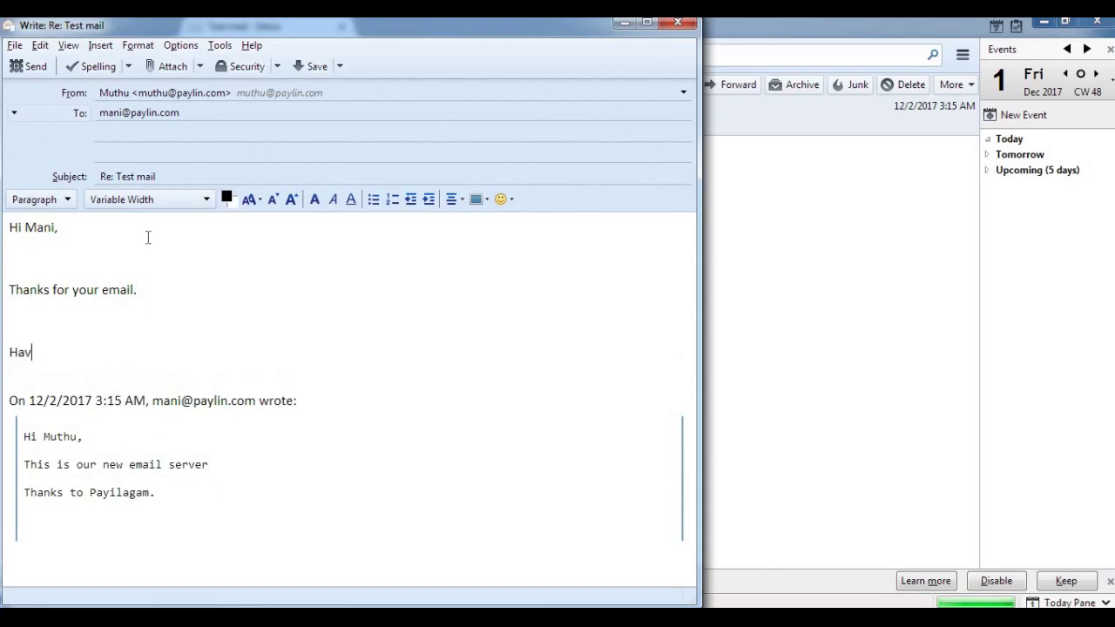
type("e a good day")
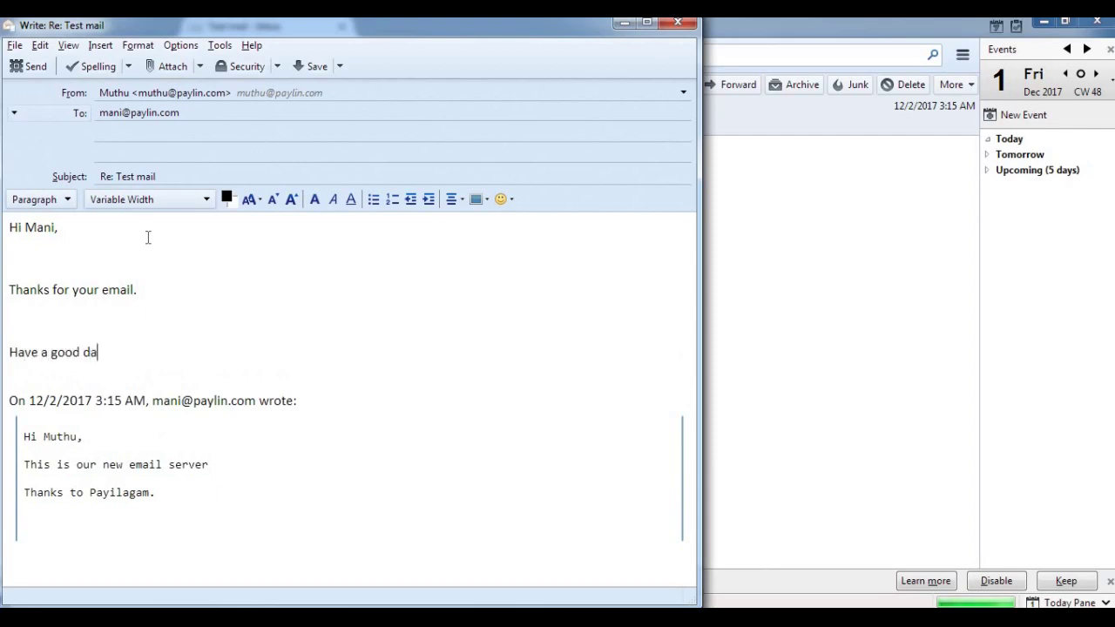
- Send the Thunderbird reply, confirm the mail.paylin.com:25 certificate exception, and return to SquirrelMail
left_click(34, 73)
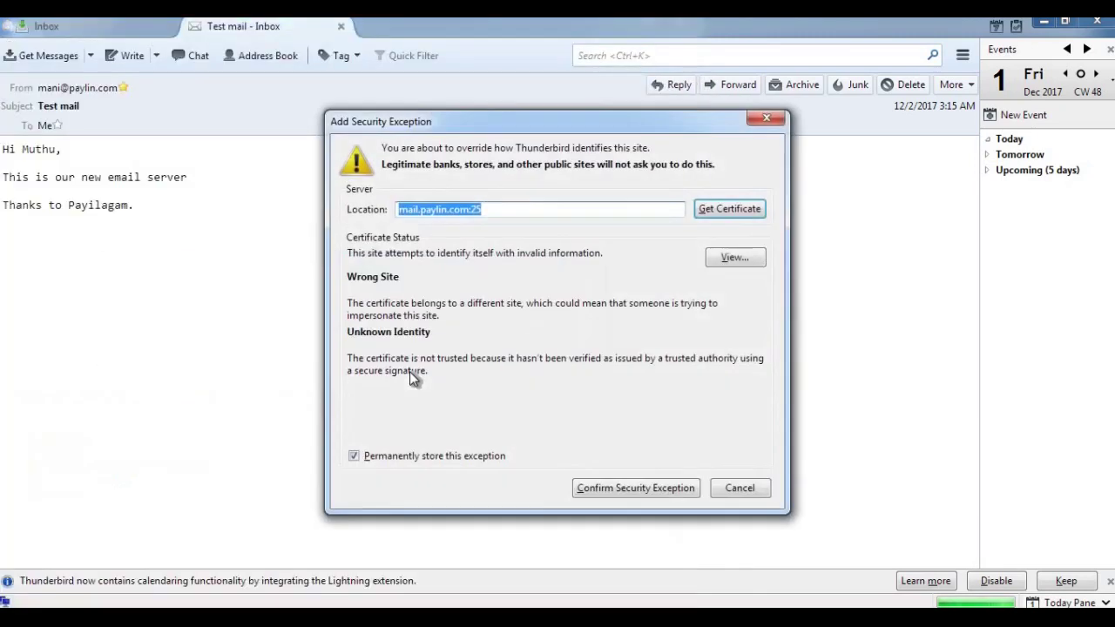
left_click(640, 489)
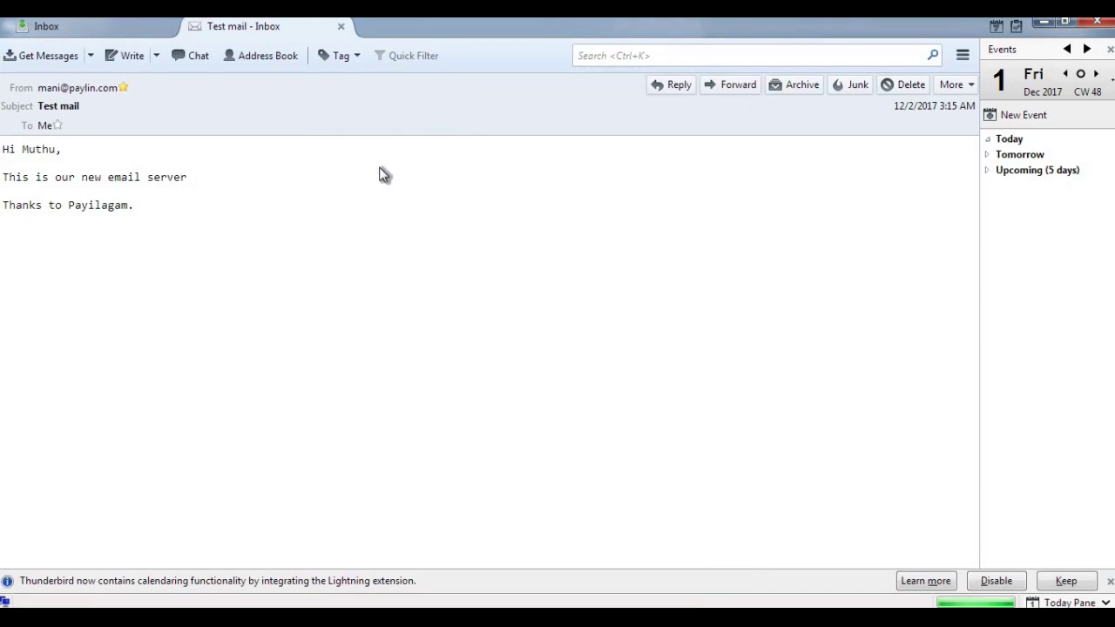
left_click(340, 26)
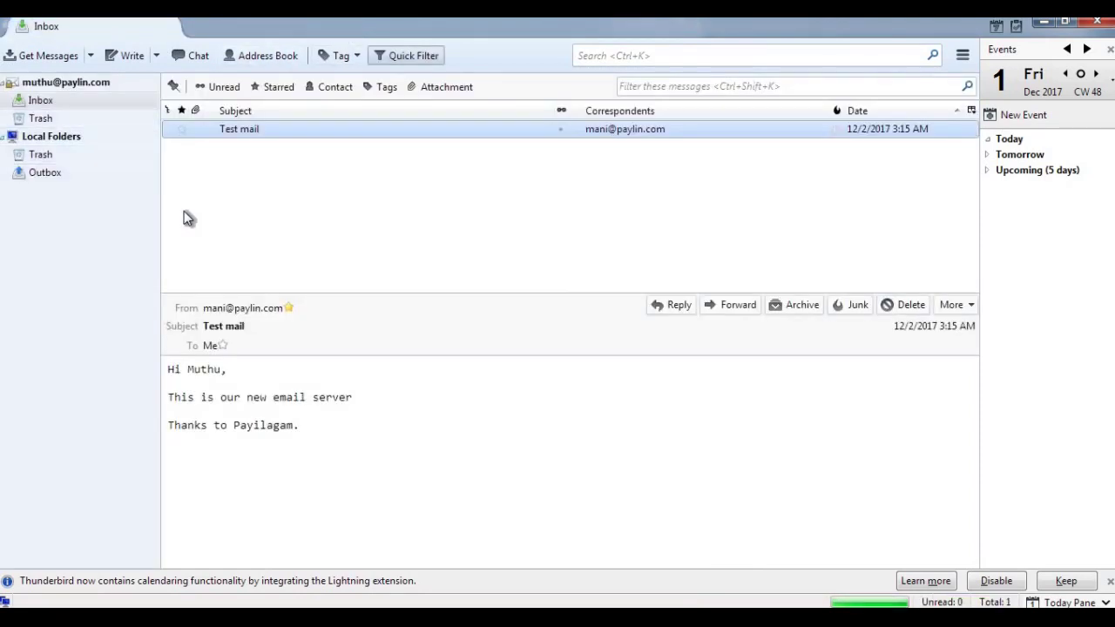
left_click(272, 604)
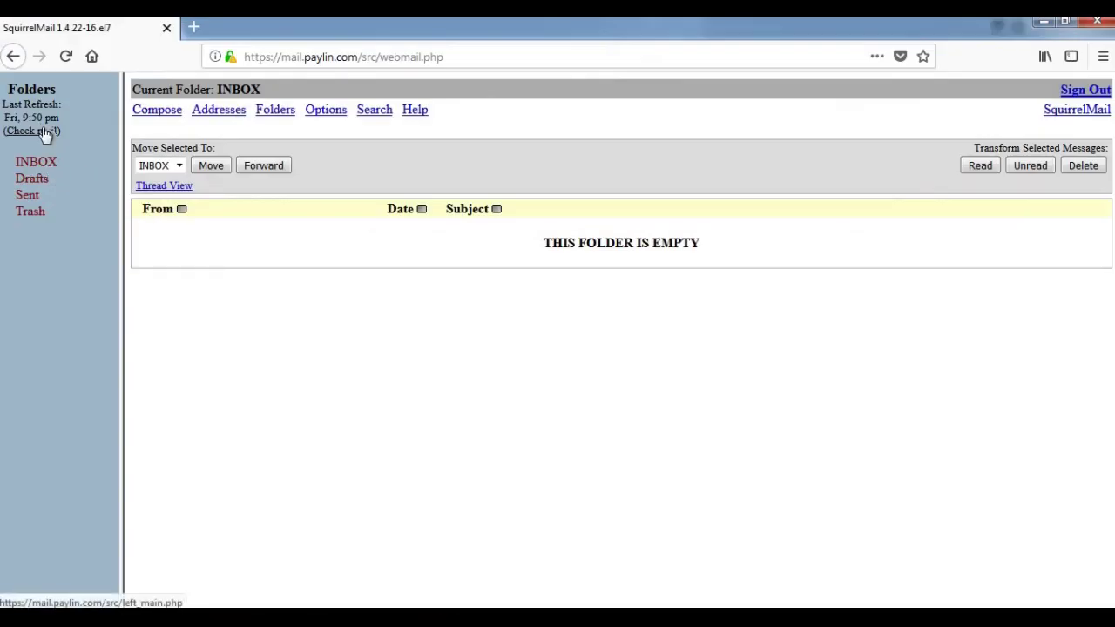
- Recheck the SquirrelMail INBOX, still empty, and bring back the Write: Re: Test mail window
left_click(43, 131)
left_click(52, 167)
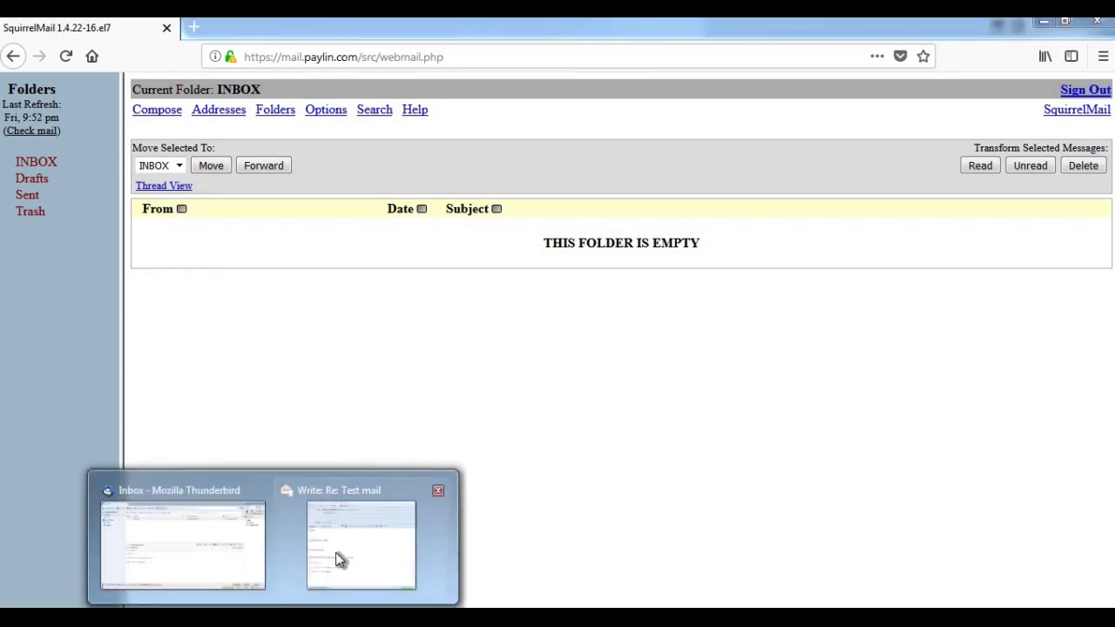
left_click(335, 552)
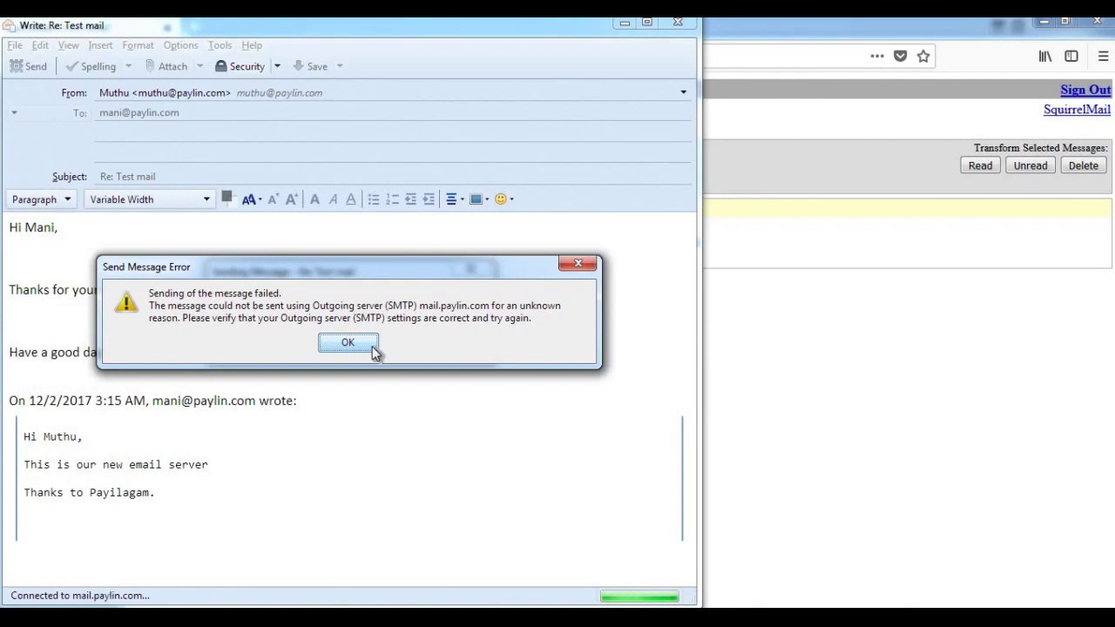
- Dismiss the send-failure message, resend the 'Have a good day' reply, and return to SquirrelMail
left_click(373, 349)
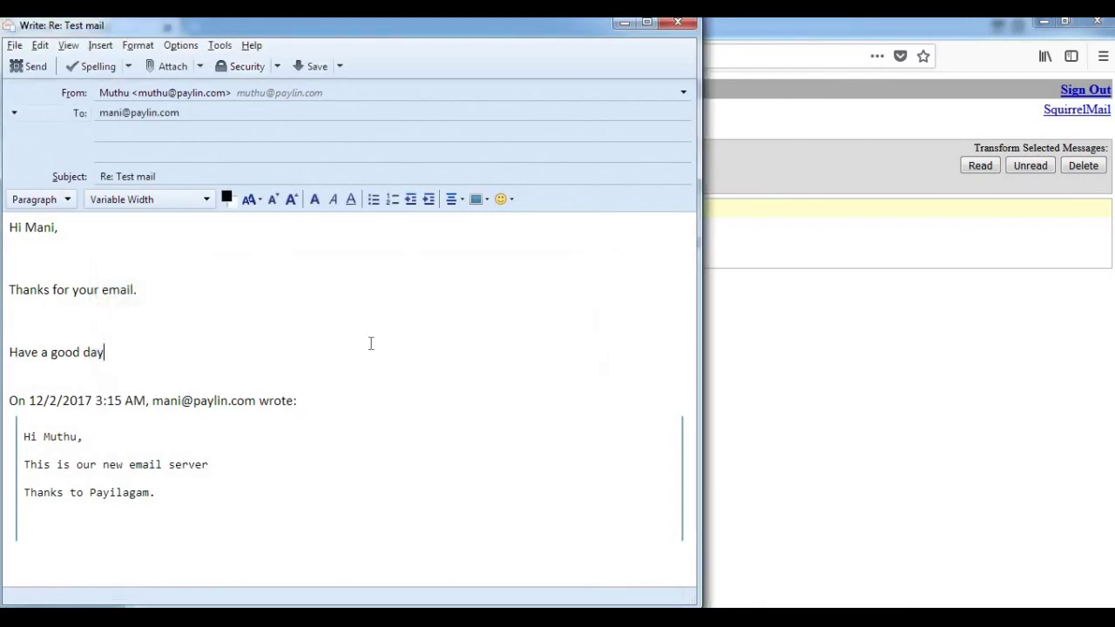
left_click(37, 71)
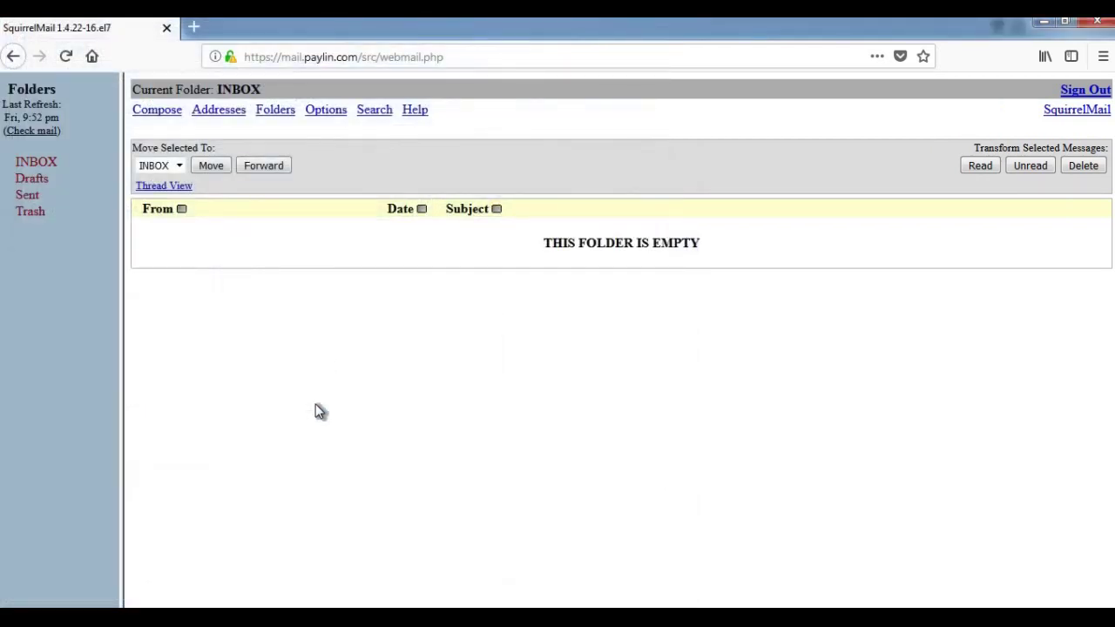
key("alt+Tab")
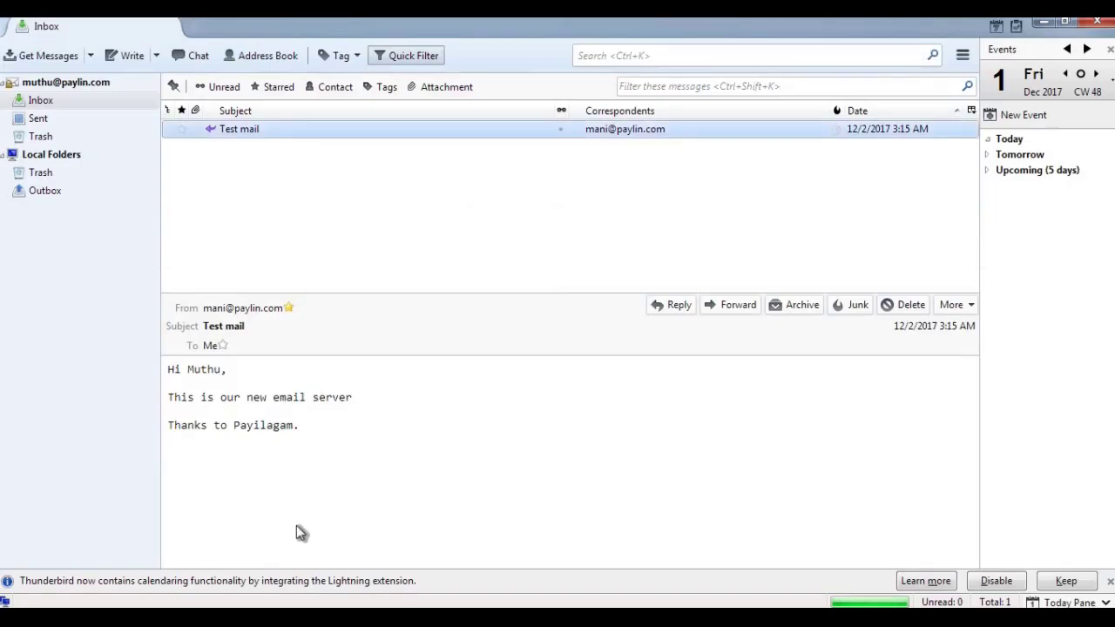
key("alt+Tab")
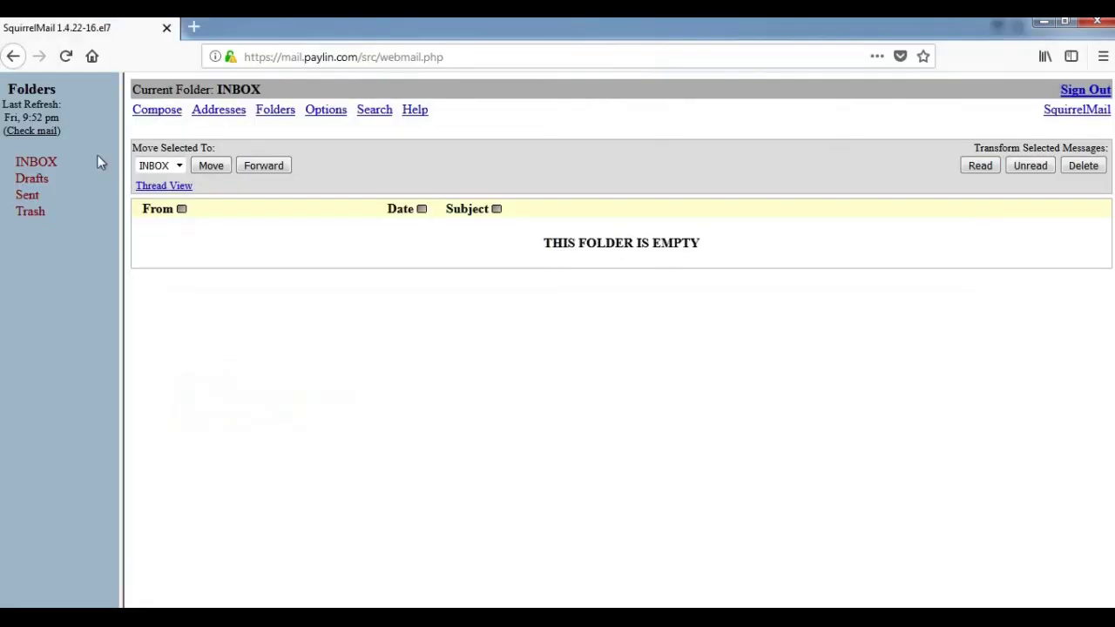
- Refresh the SquirrelMail INBOX until the Re: Test mail reply from Thunderbird appears, then open it
left_click(39, 132)
left_click(41, 162)
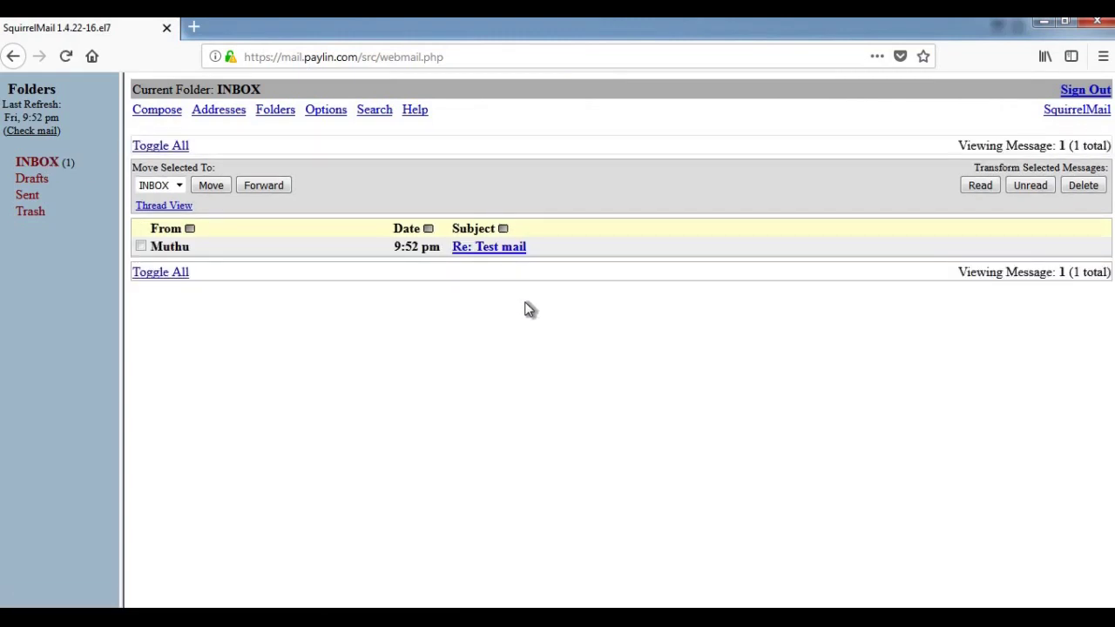
left_click(501, 248)
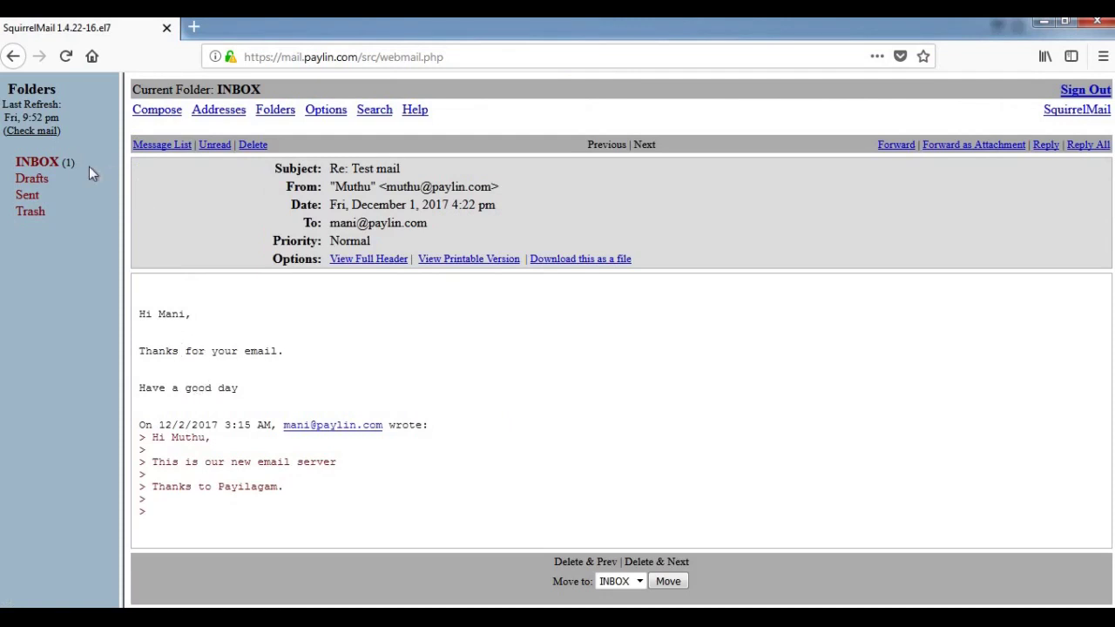
left_click(48, 167)
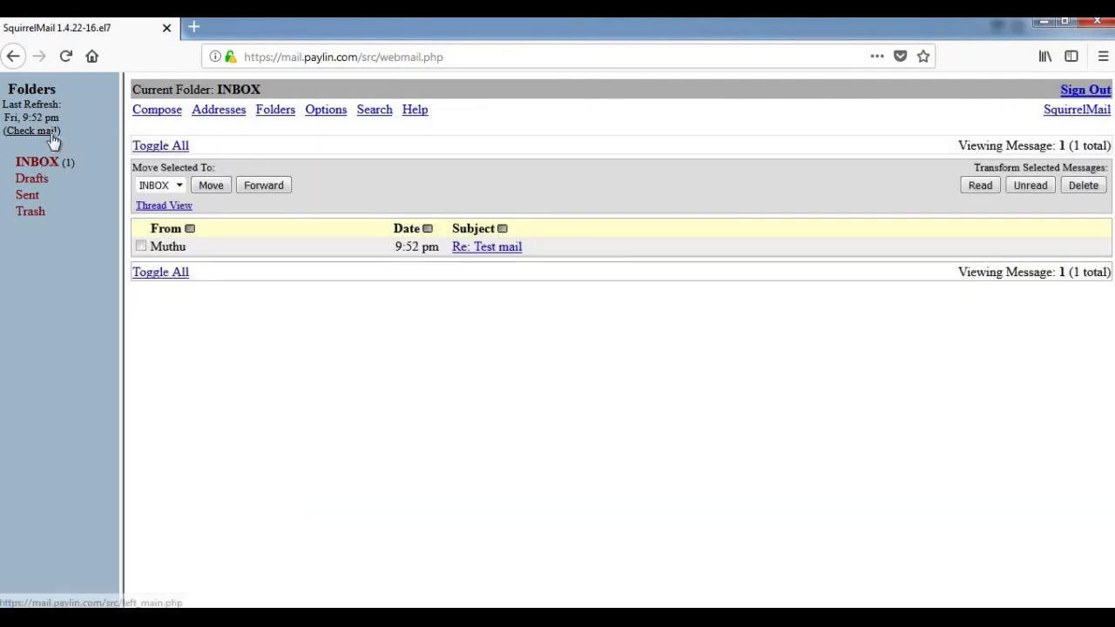
left_click(47, 133)
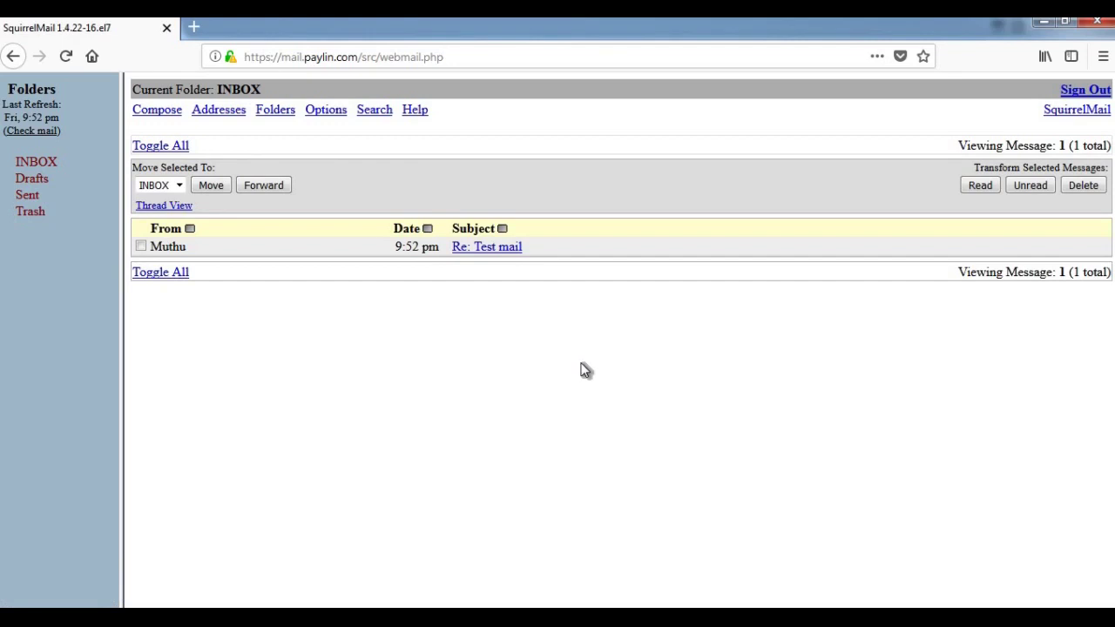
left_click(498, 250)
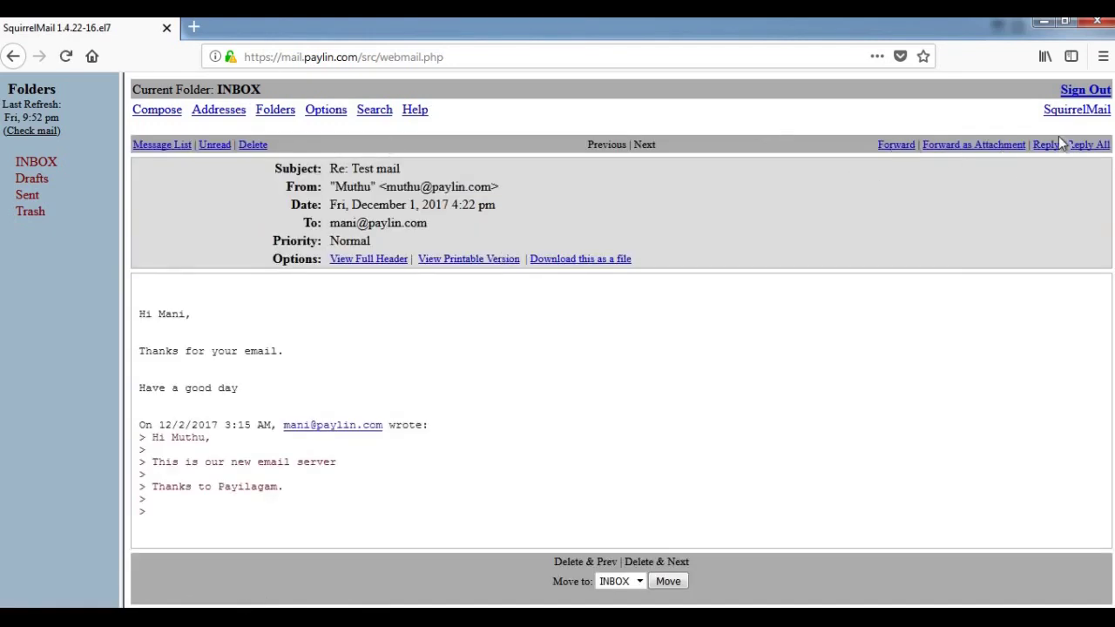
- Reply to all on Re: Test mail with 'Welcome' above the quoted text, and send it
left_click(1083, 144)
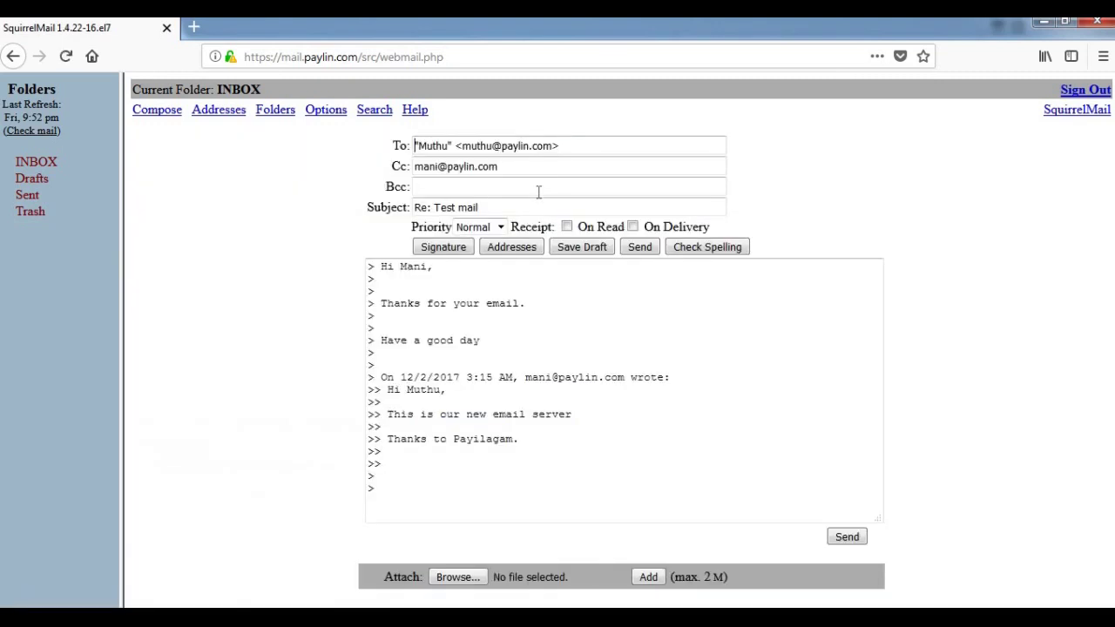
left_click(500, 298)
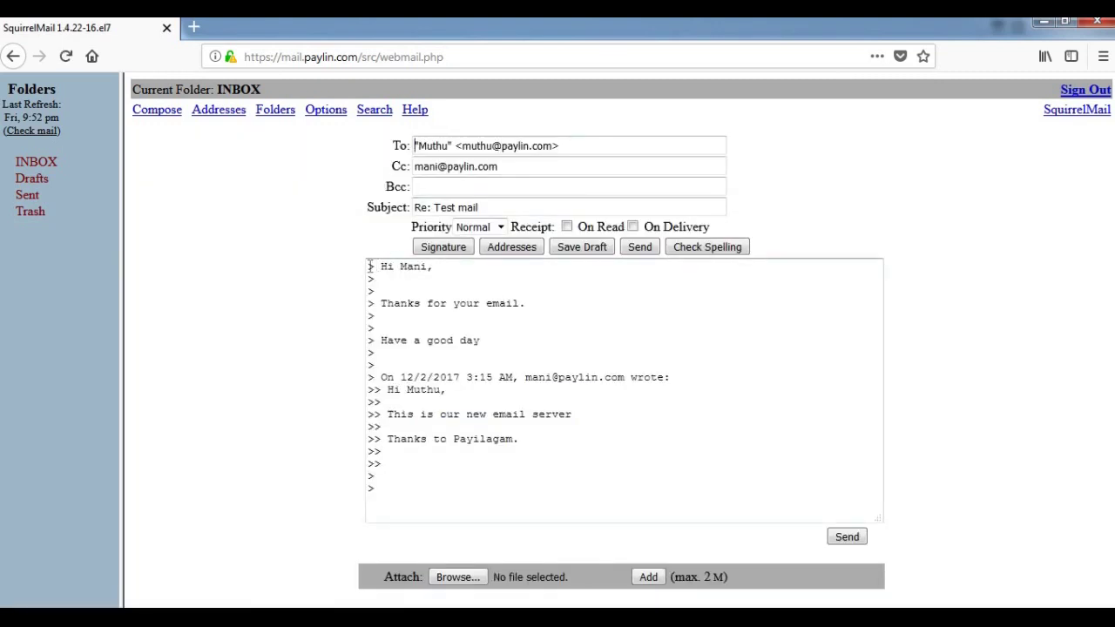
left_click(369, 266)
key("Return")
key("Return")
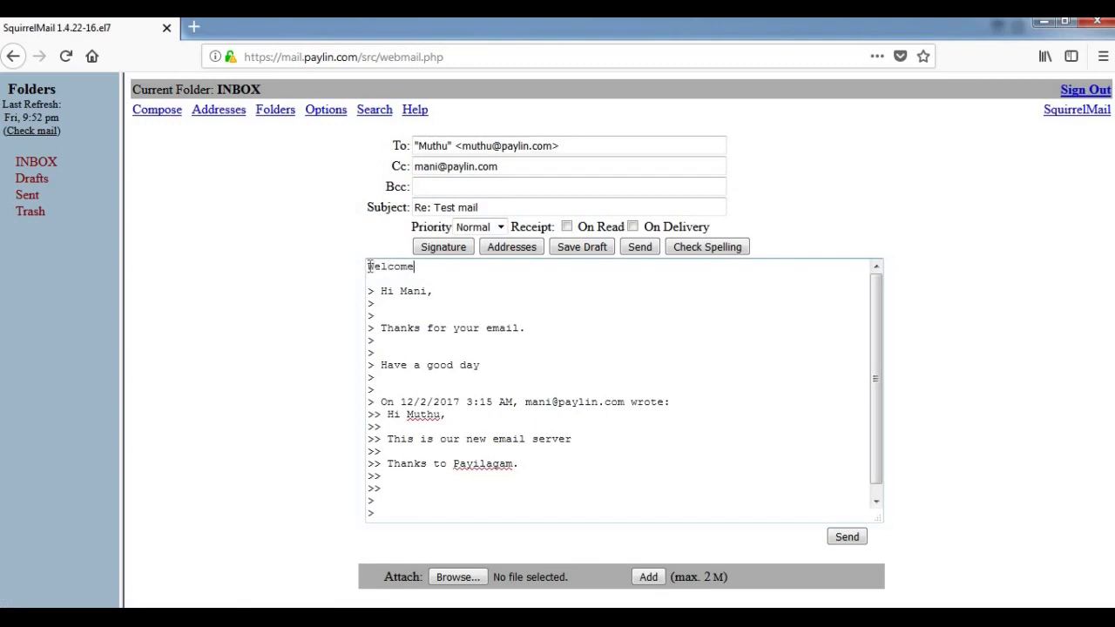
key("Return")
key("Return")
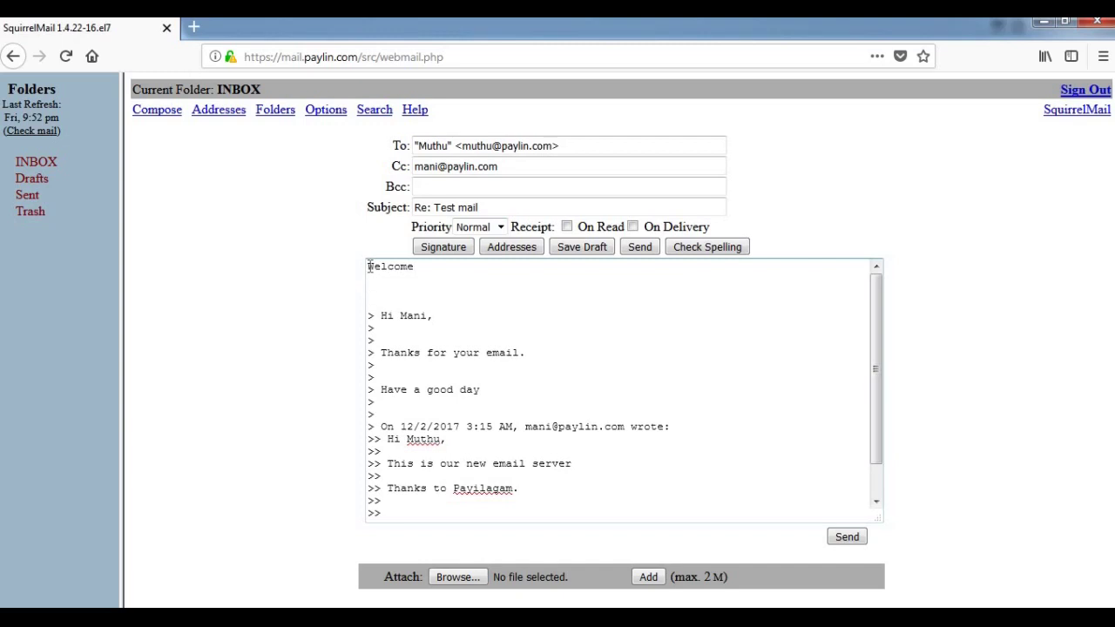
left_click(638, 248)
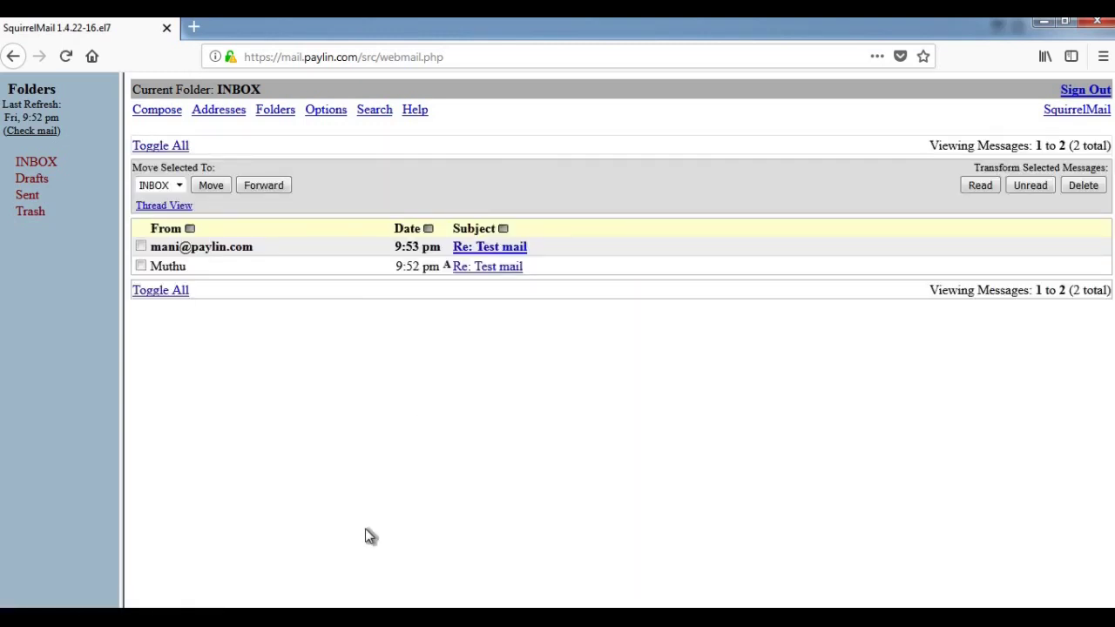
- Fetch new mail in Thunderbird and read the Welcome reply to Re: Test mail
mouse_move(271, 620)
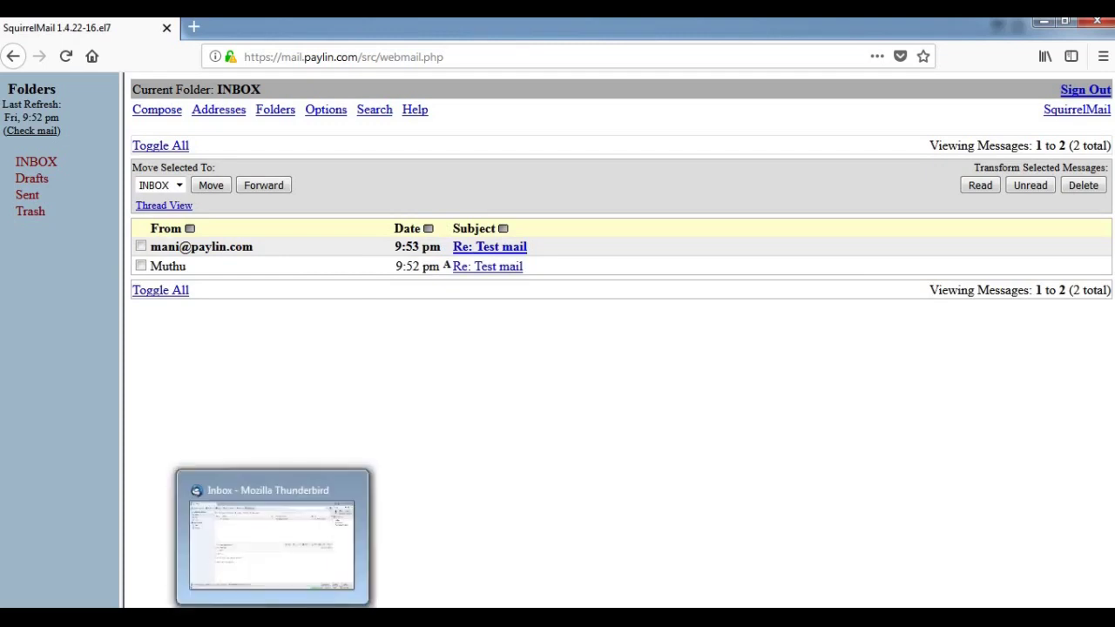
left_click(271, 540)
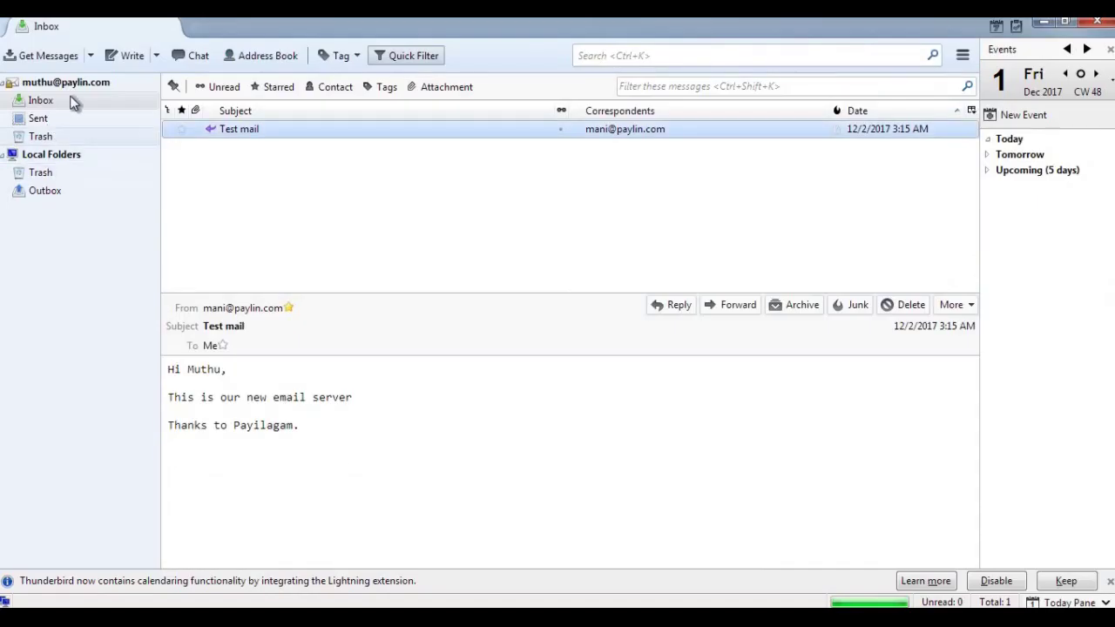
left_click(54, 54)
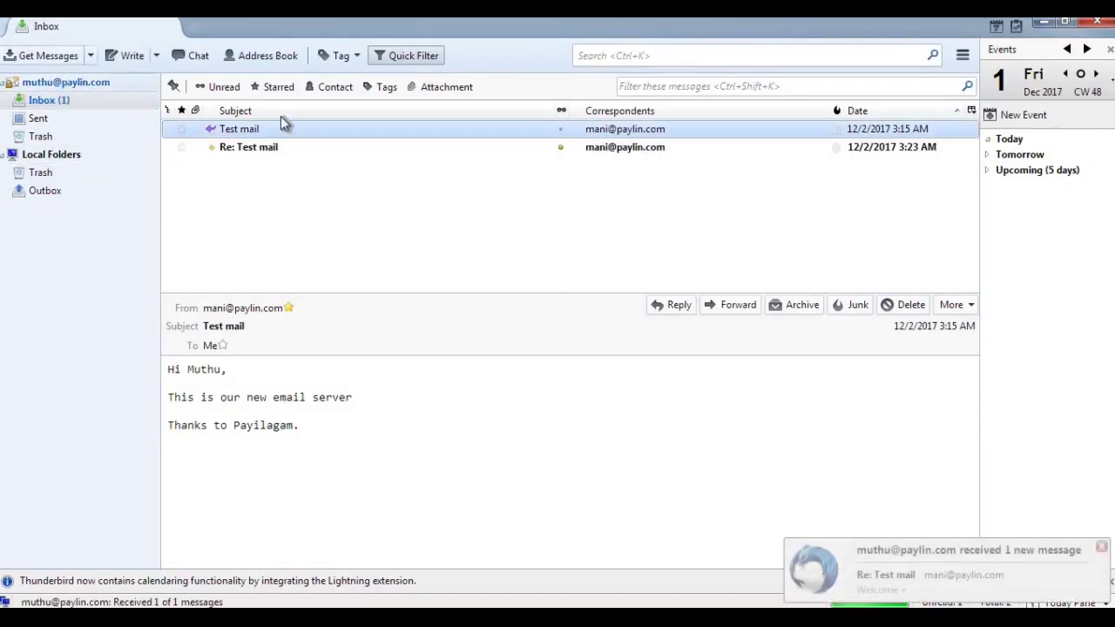
double_click(631, 149)
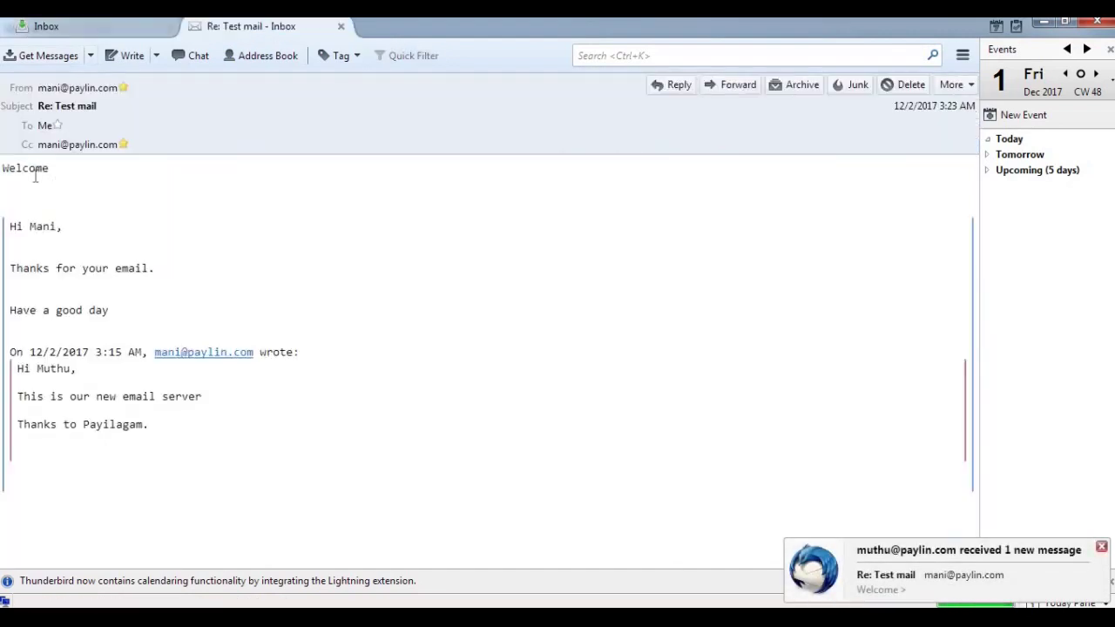
left_click(342, 27)
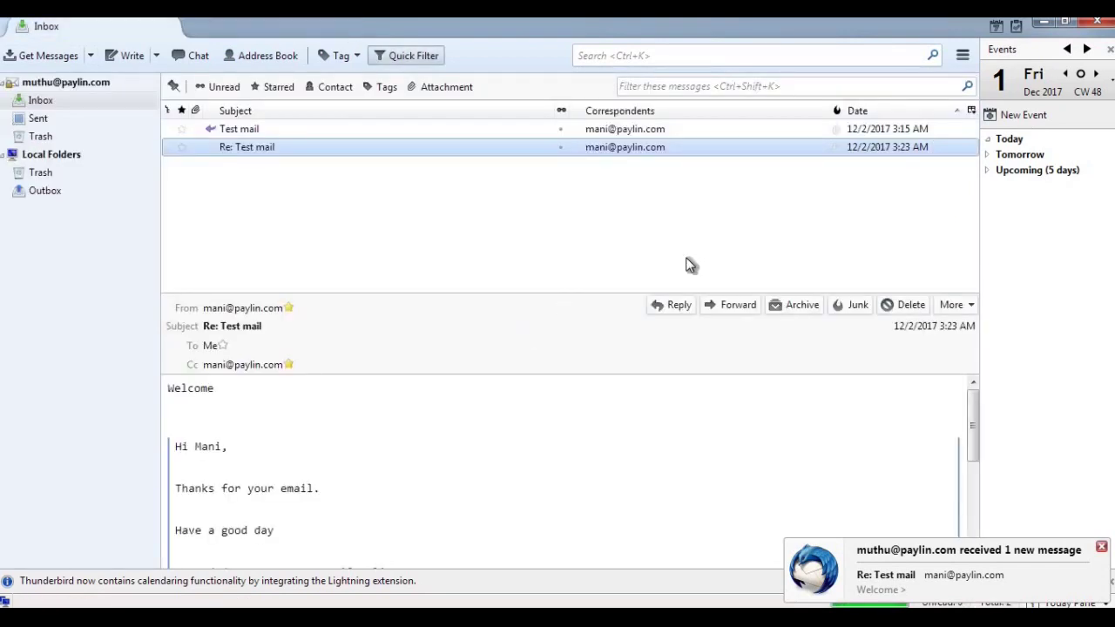
- Check Thunderbird's Sent folder, then return to SquirrelMail in Firefox
left_click(636, 202)
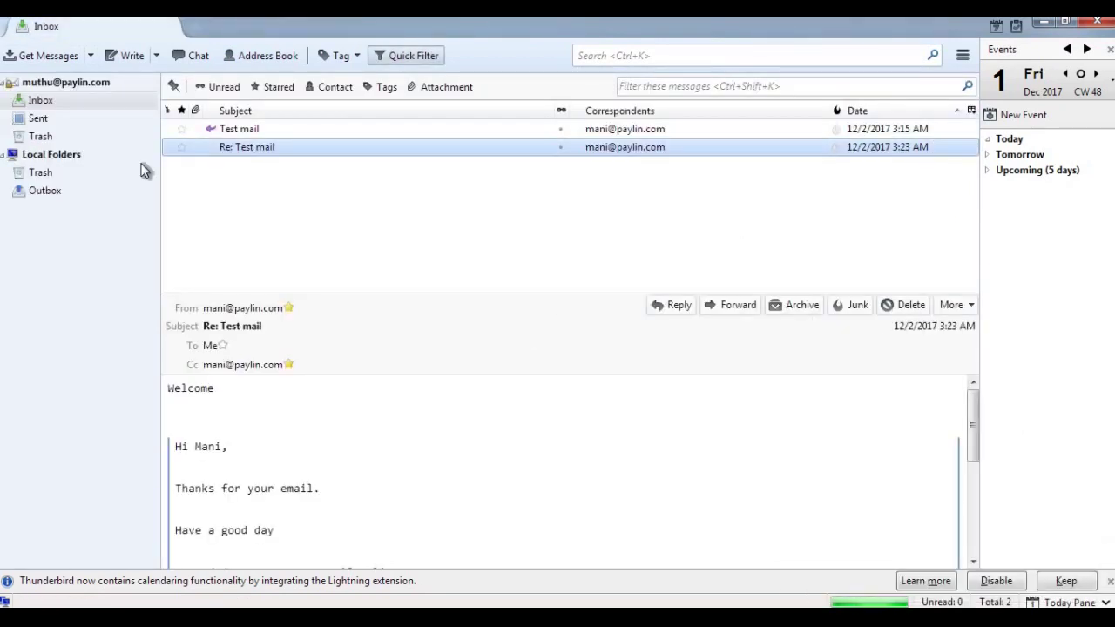
left_click(120, 122)
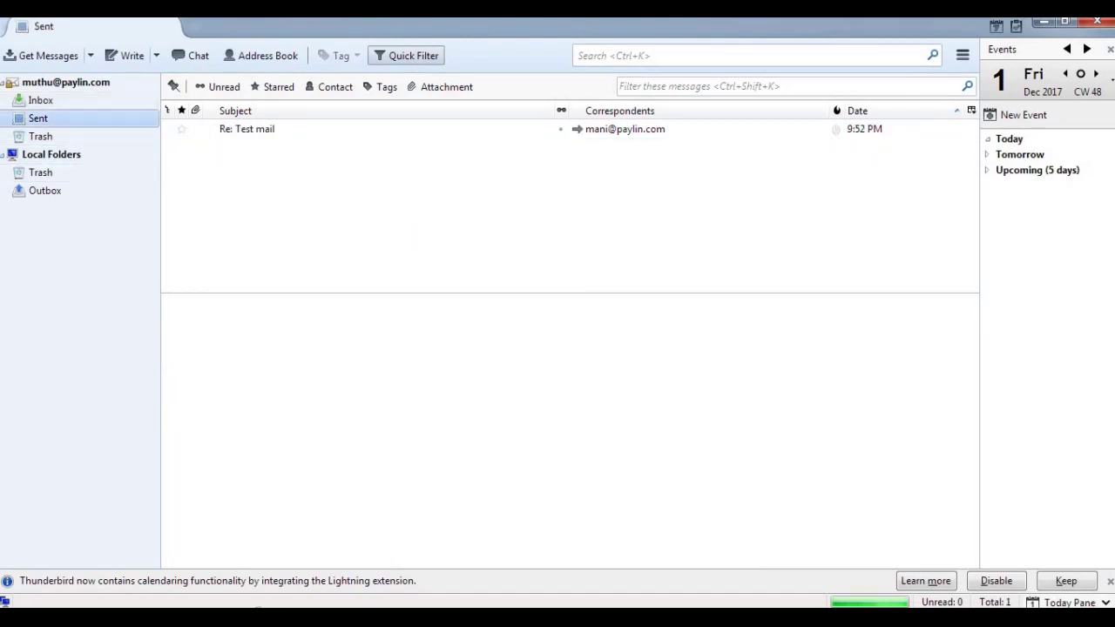
key("alt+Tab")
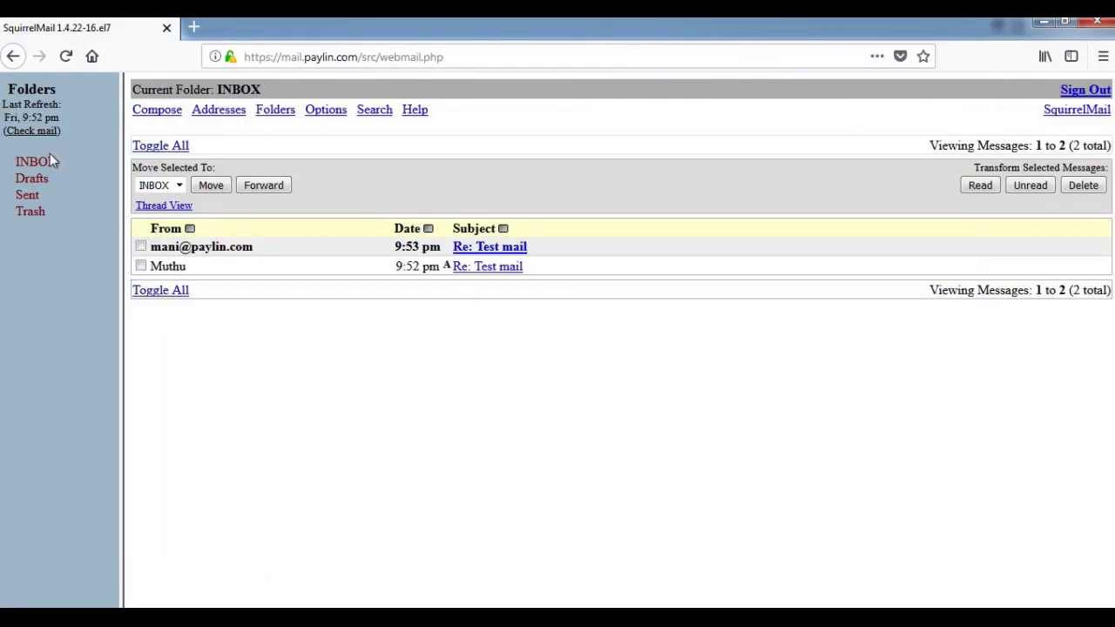
- Read the newest Re: Test mail Welcome copy, then scroll the Postfix PDF to its THANK YOU page
left_click(47, 161)
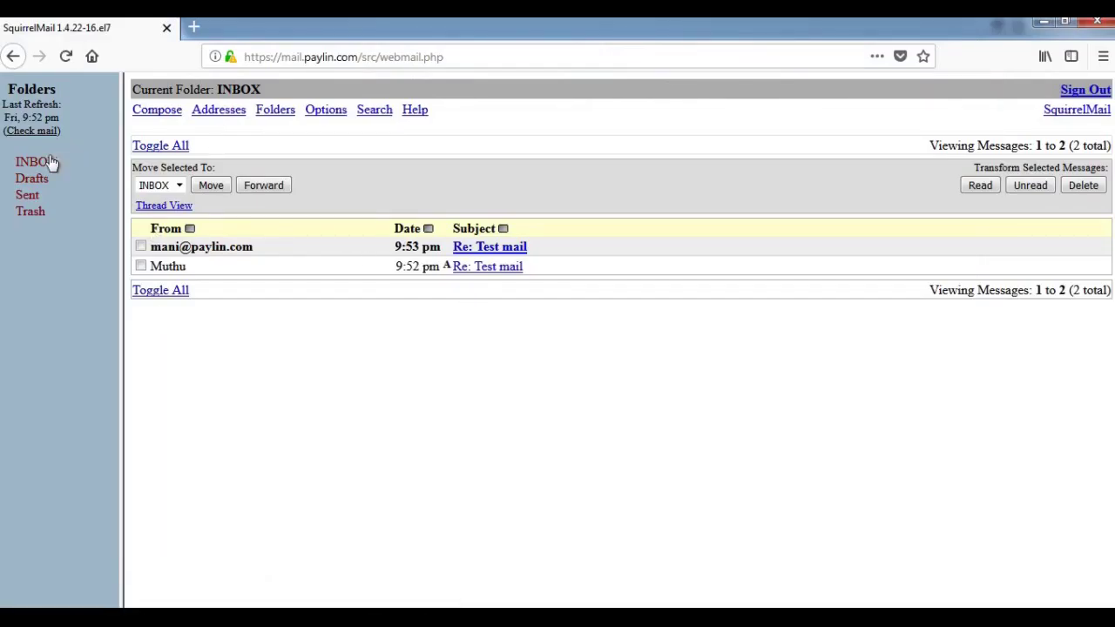
left_click(486, 251)
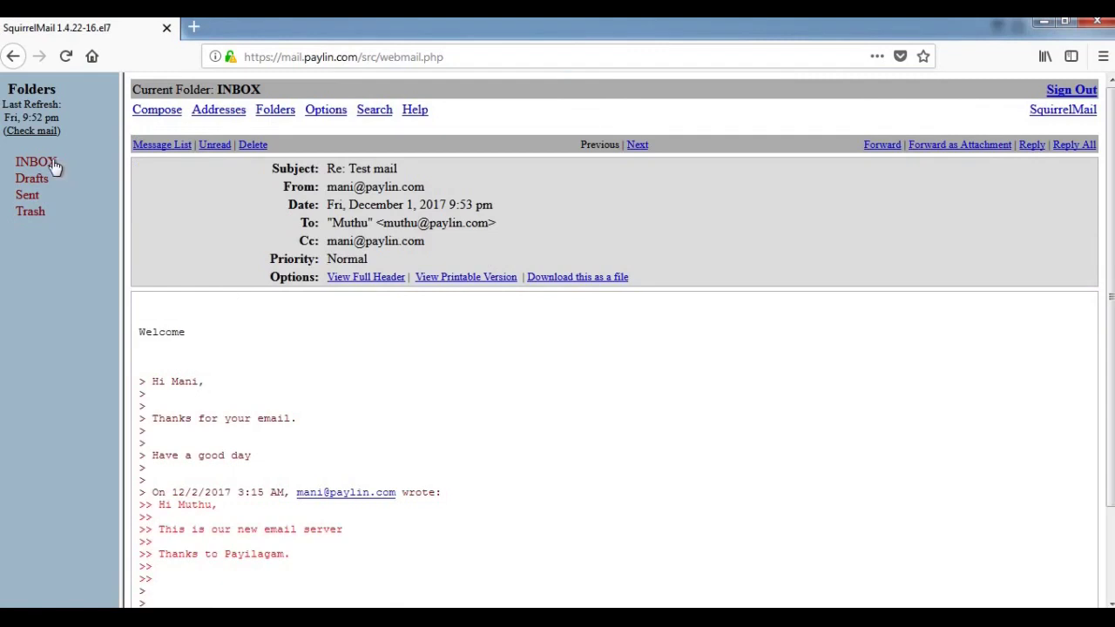
left_click(50, 162)
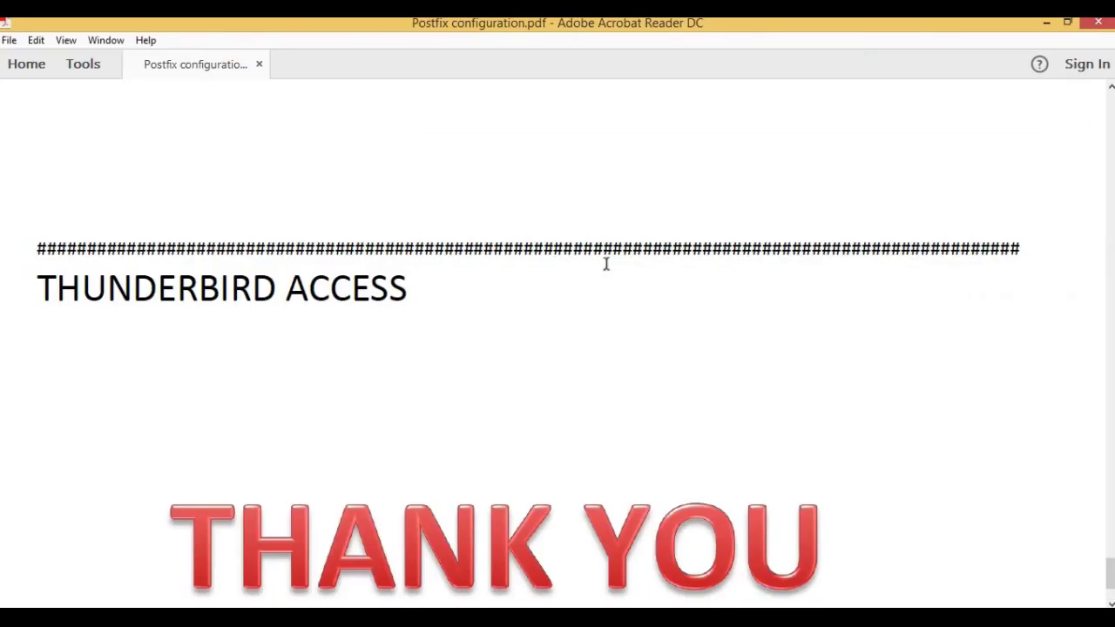
scroll(547, 391, "down", 3)
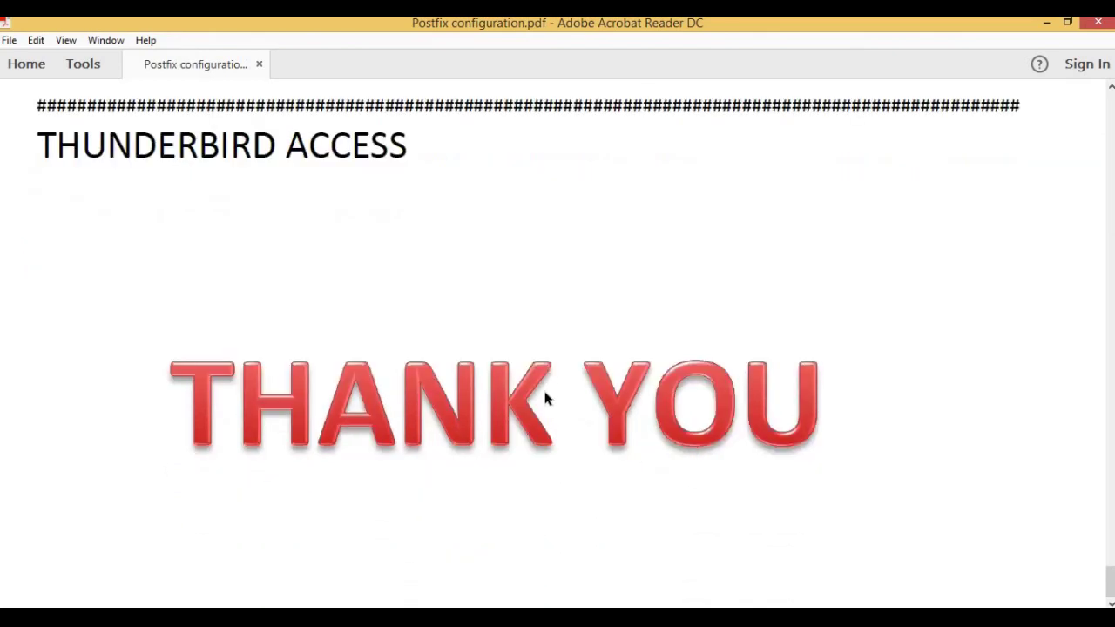